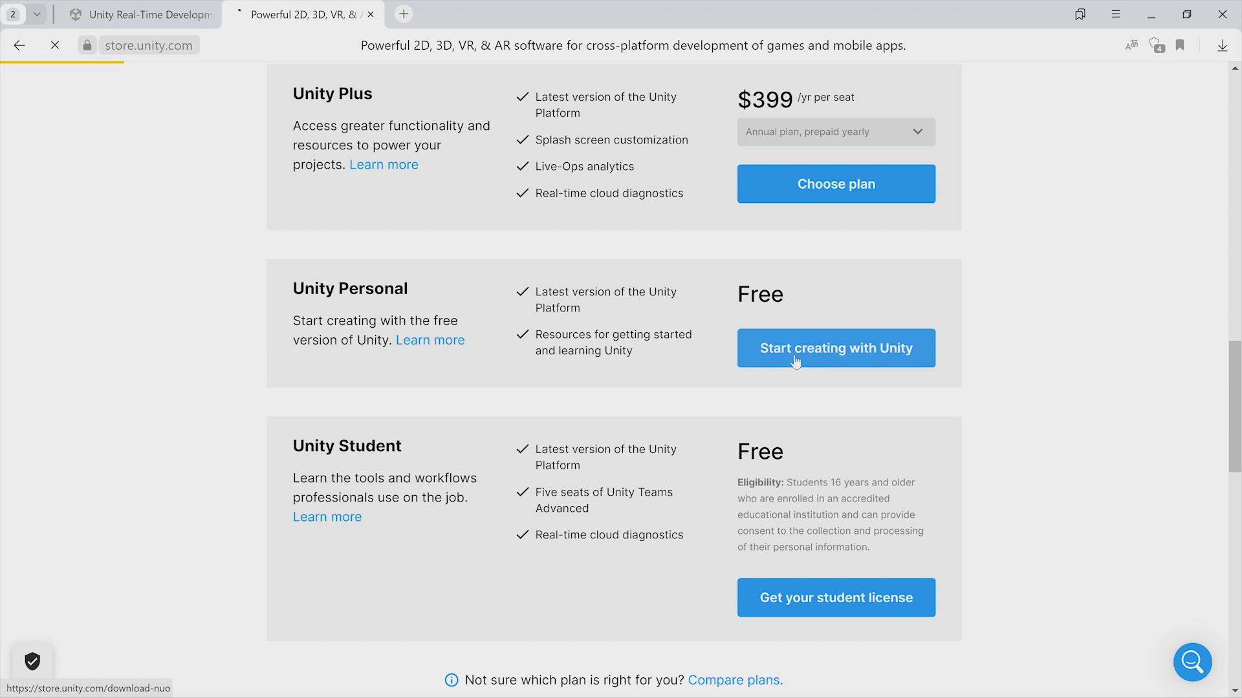
Choose the free Unity Personal plan and download the Unity Hub installer for Windows.
{"action": "left_click", "coordinate": [797, 362]}
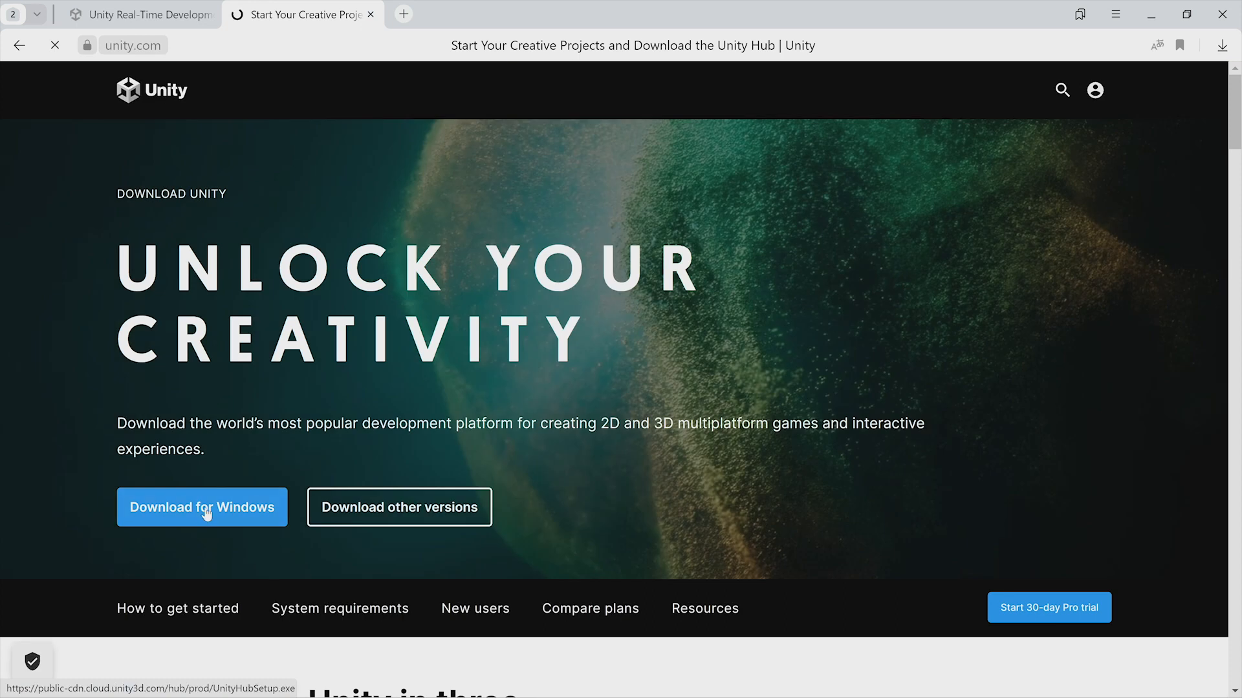
{"action": "left_click", "coordinate": [207, 512]}
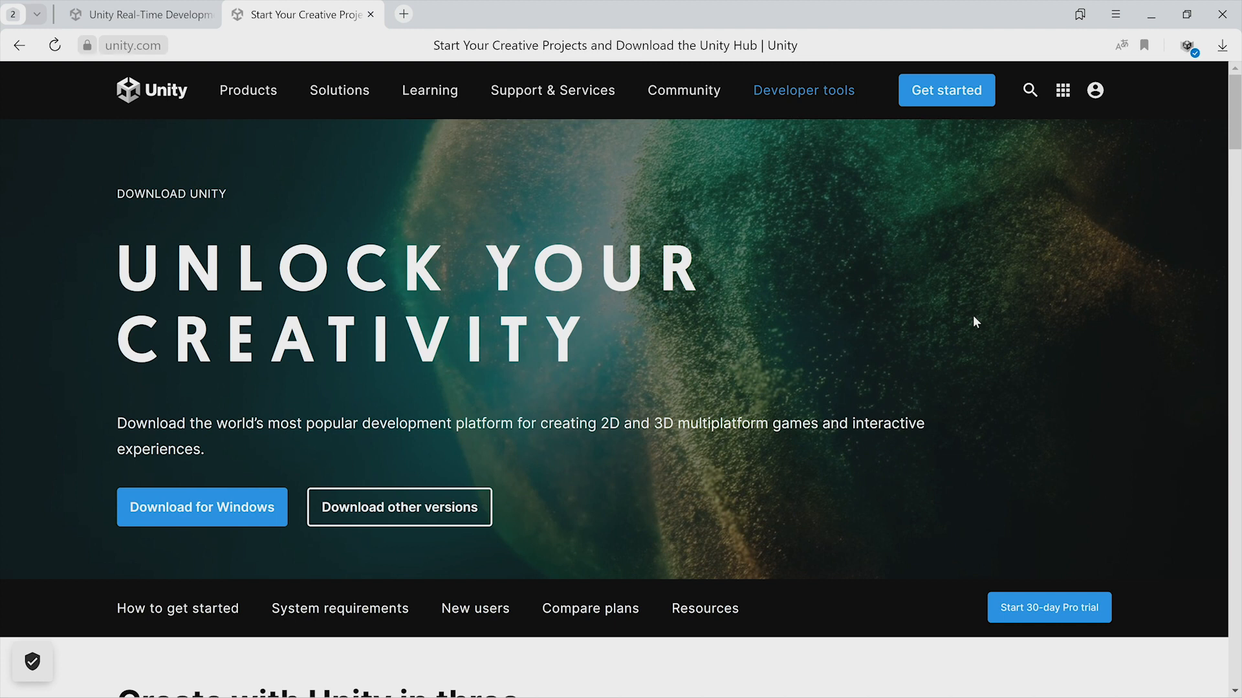
Run UnityHubSetup from the Desktop, accept the license agreement, finish installing, and allow Unity Hub through the firewall.
{"action": "key", "text": "alt+Tab"}
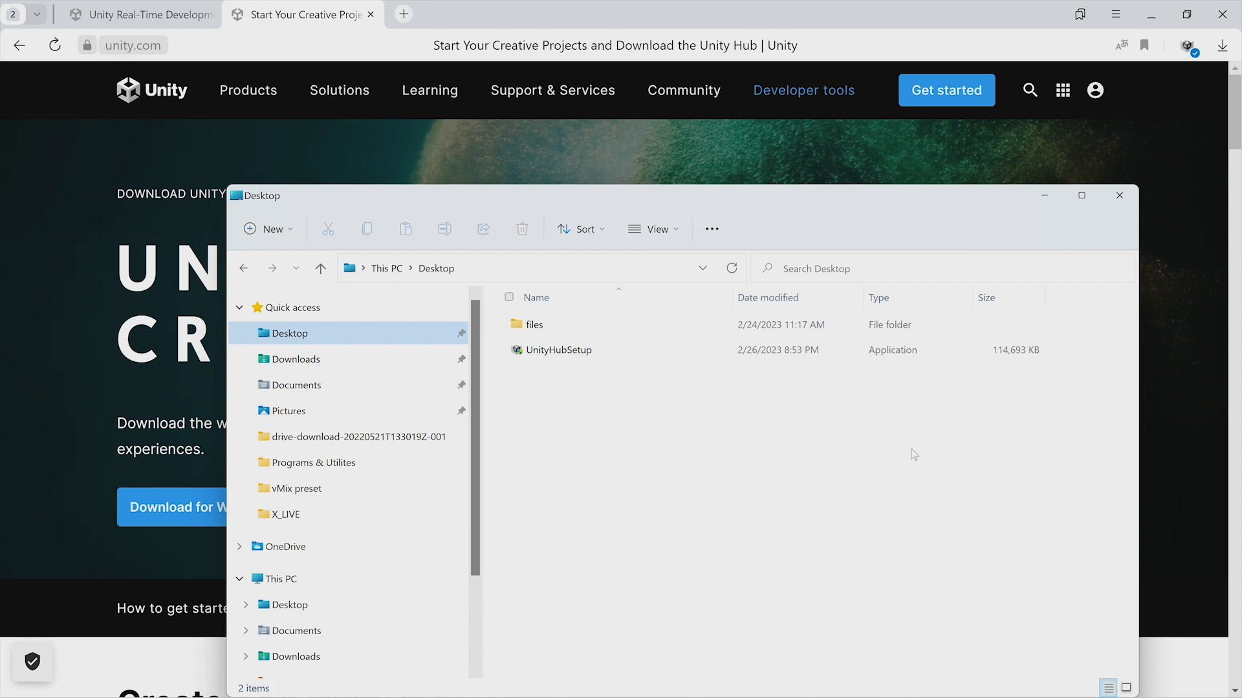
{"action": "double_click", "coordinate": [584, 351]}
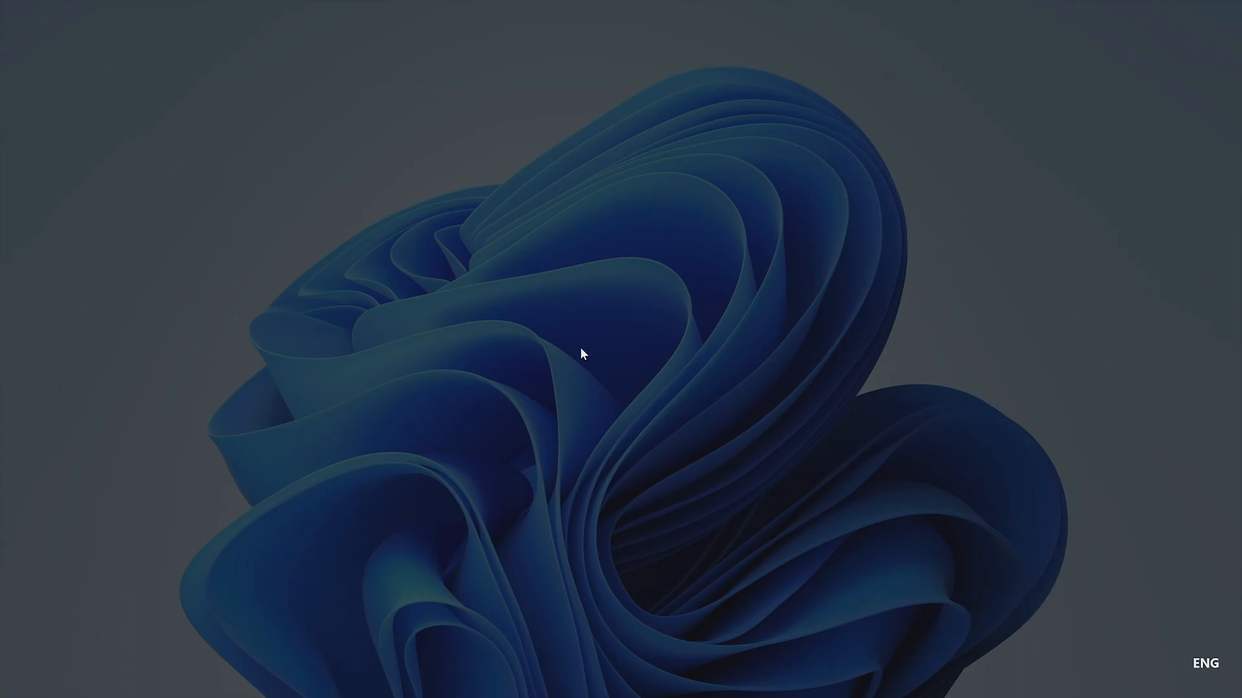
{"action": "left_click", "coordinate": [581, 477]}
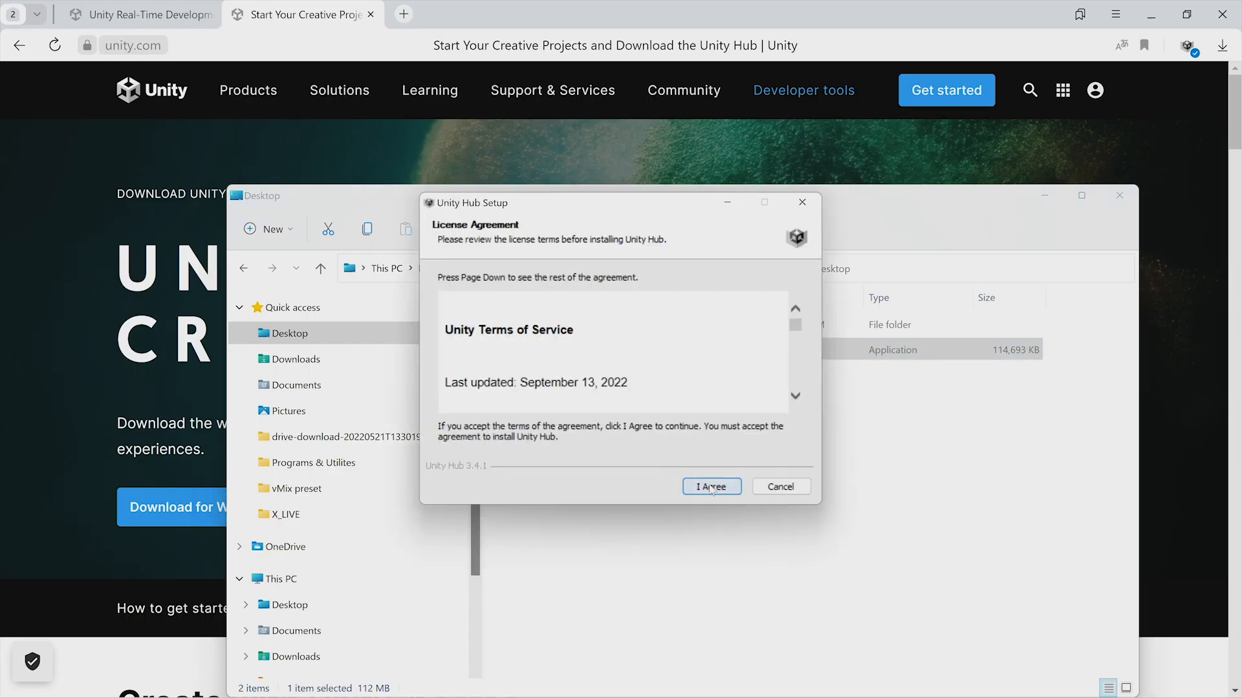
{"action": "left_click", "coordinate": [712, 486]}
{"action": "left_click", "coordinate": [711, 487]}
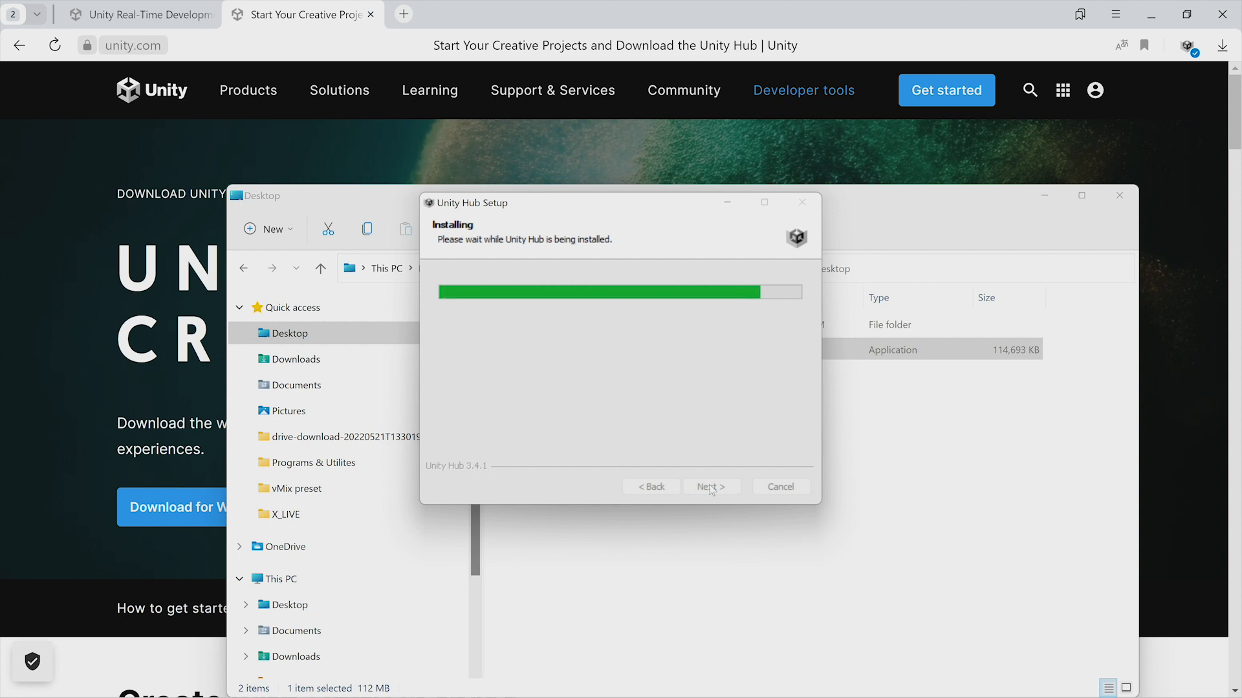
{"action": "left_click", "coordinate": [711, 488]}
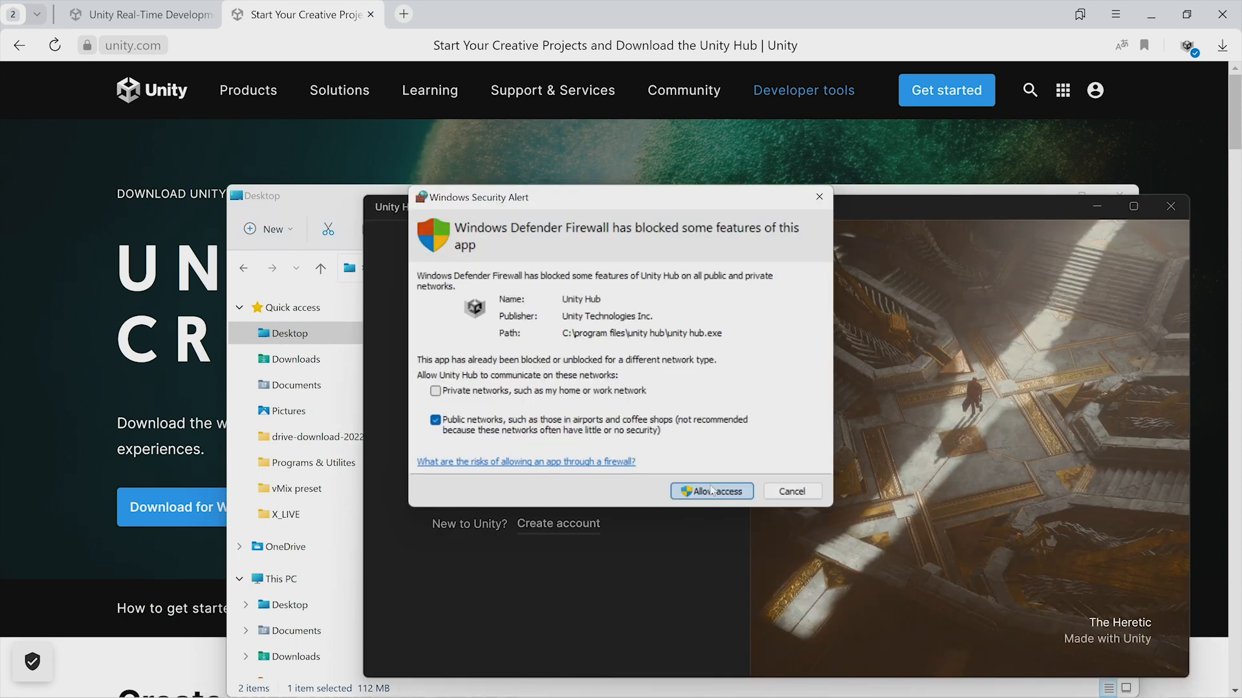
{"action": "left_click", "coordinate": [711, 490]}
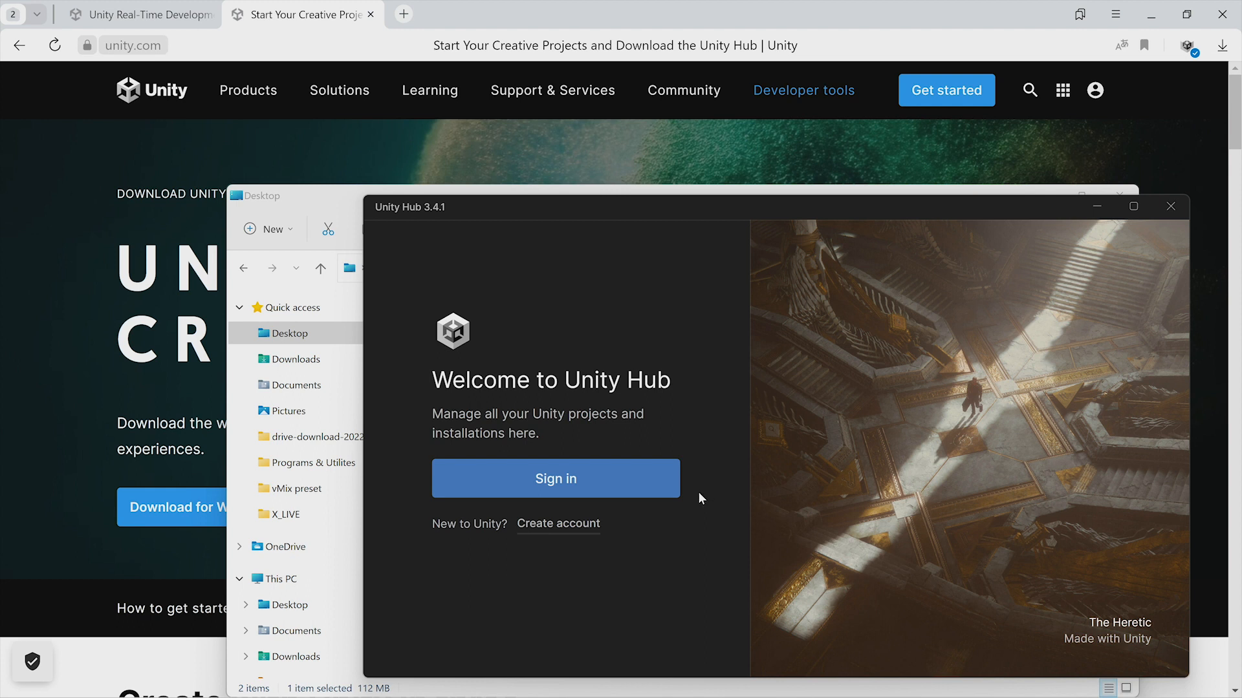
Create a new Unity ID account from Unity Hub, agreeing to the required terms.
{"action": "left_click", "coordinate": [560, 524]}
{"action": "left_click", "coordinate": [603, 534]}
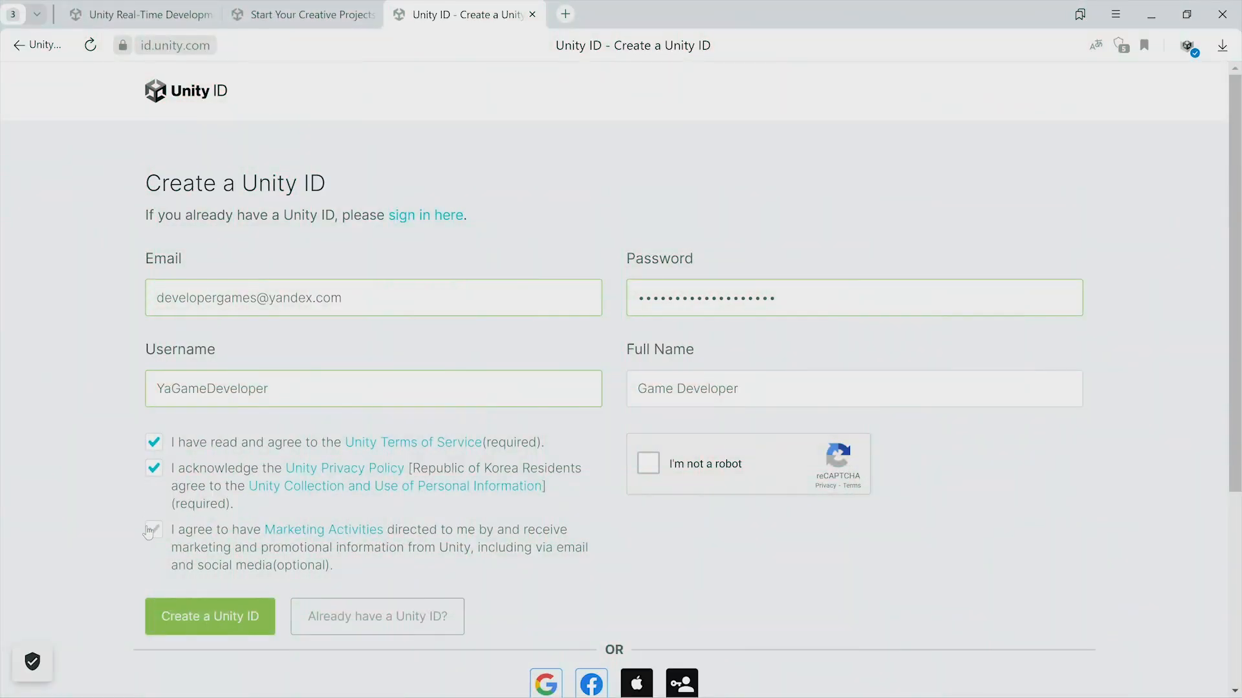
{"action": "left_click", "coordinate": [153, 530]}
{"action": "left_click", "coordinate": [200, 615]}
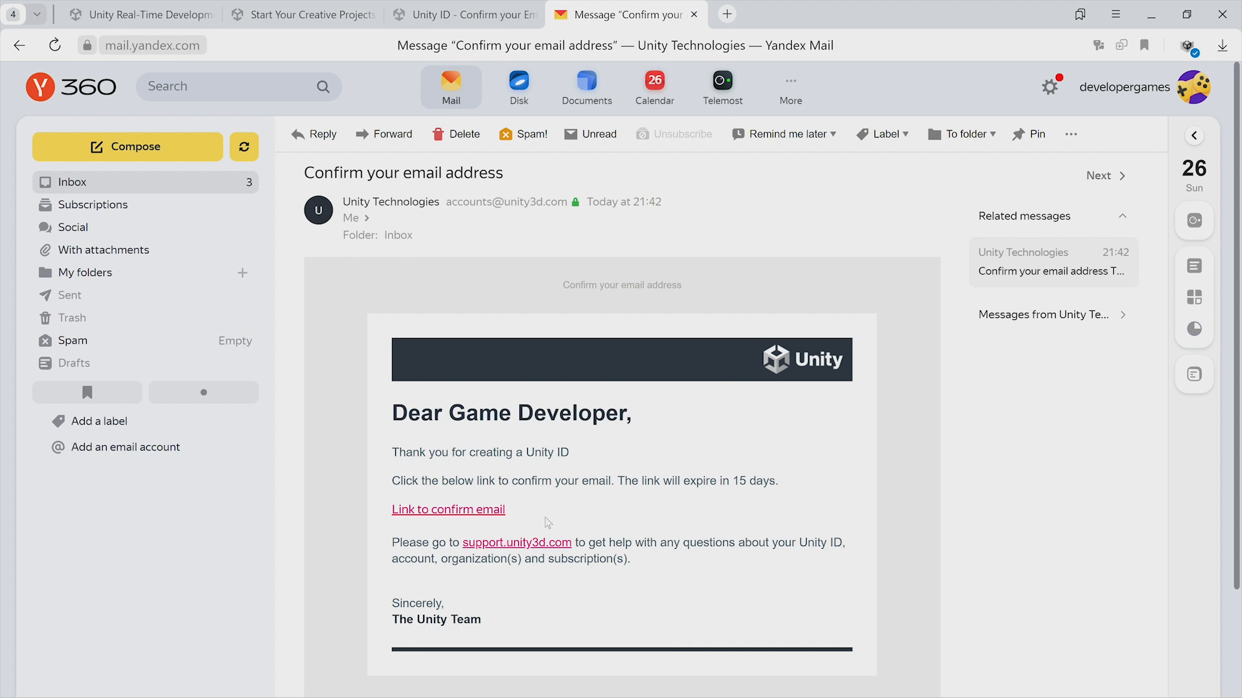
Confirm the email address through the link in the Unity email and sign in to the Unity ID account with its password.
{"action": "left_click", "coordinate": [464, 512]}
{"action": "left_click", "coordinate": [471, 267]}
{"action": "left_click", "coordinate": [480, 340]}
{"action": "left_click", "coordinate": [769, 401]}
{"action": "key", "text": "ctrl+v"}
{"action": "left_click", "coordinate": [301, 475]}
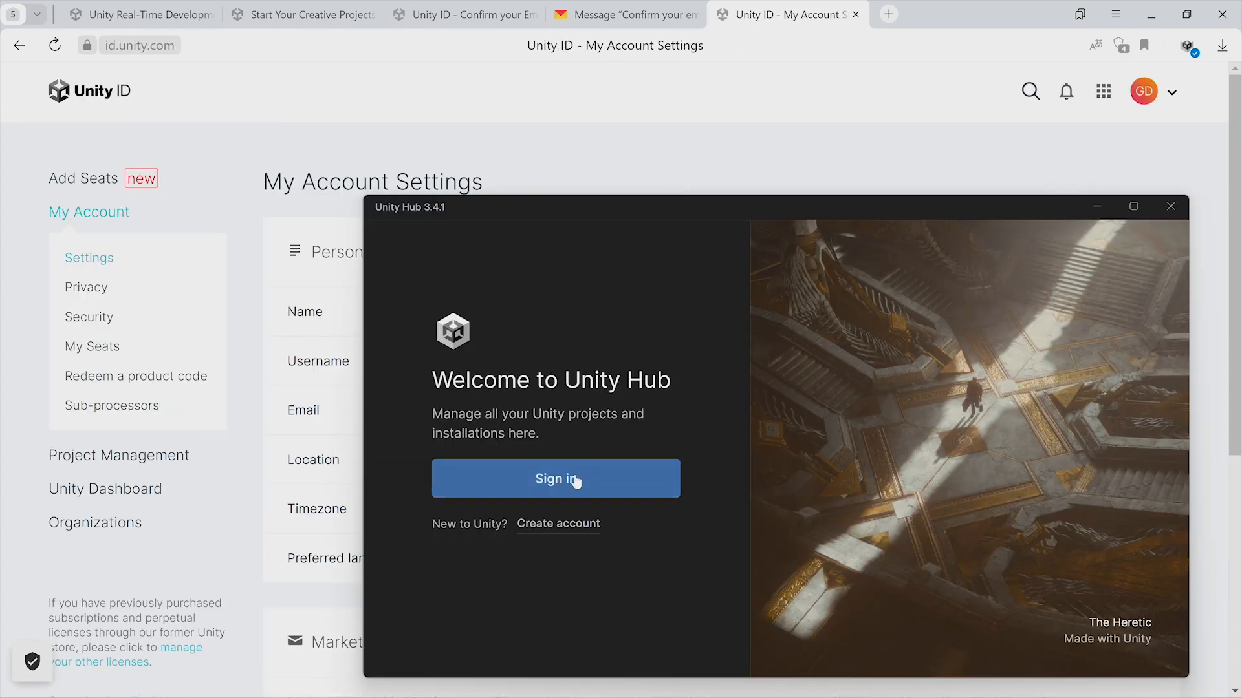
Sign in to Unity Hub through the browser and dismiss the welcome video prompt.
{"action": "left_click", "coordinate": [576, 479]}
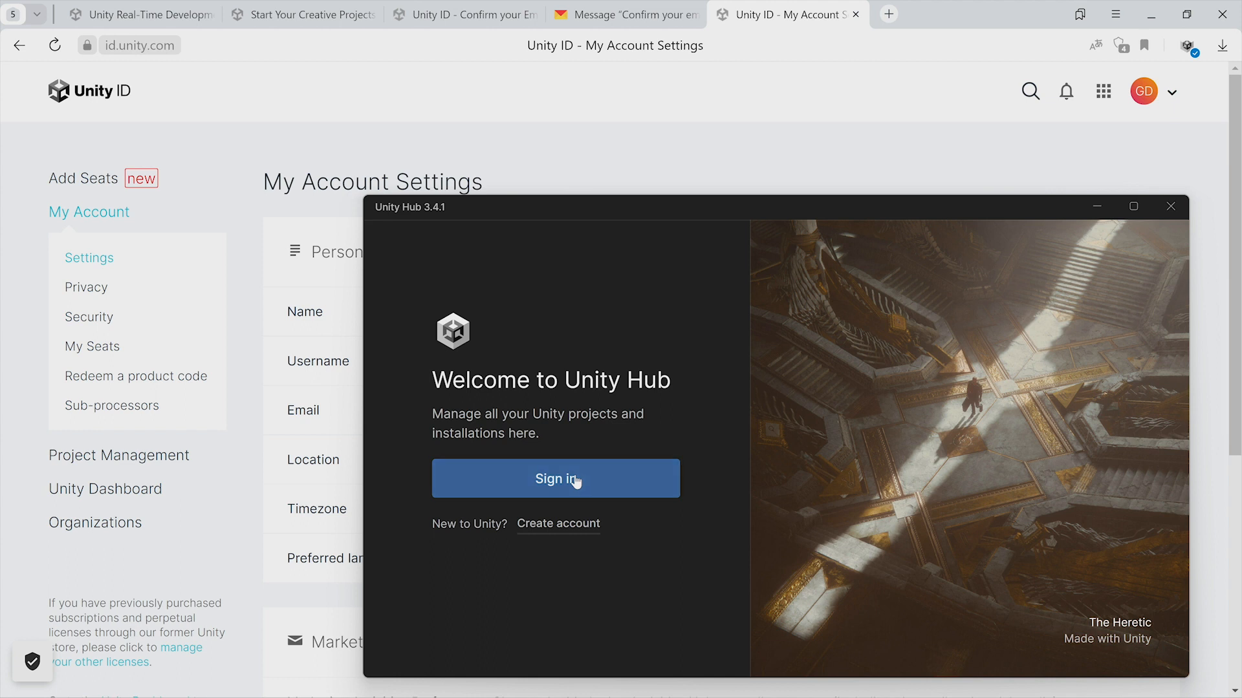
{"action": "left_click", "coordinate": [610, 187]}
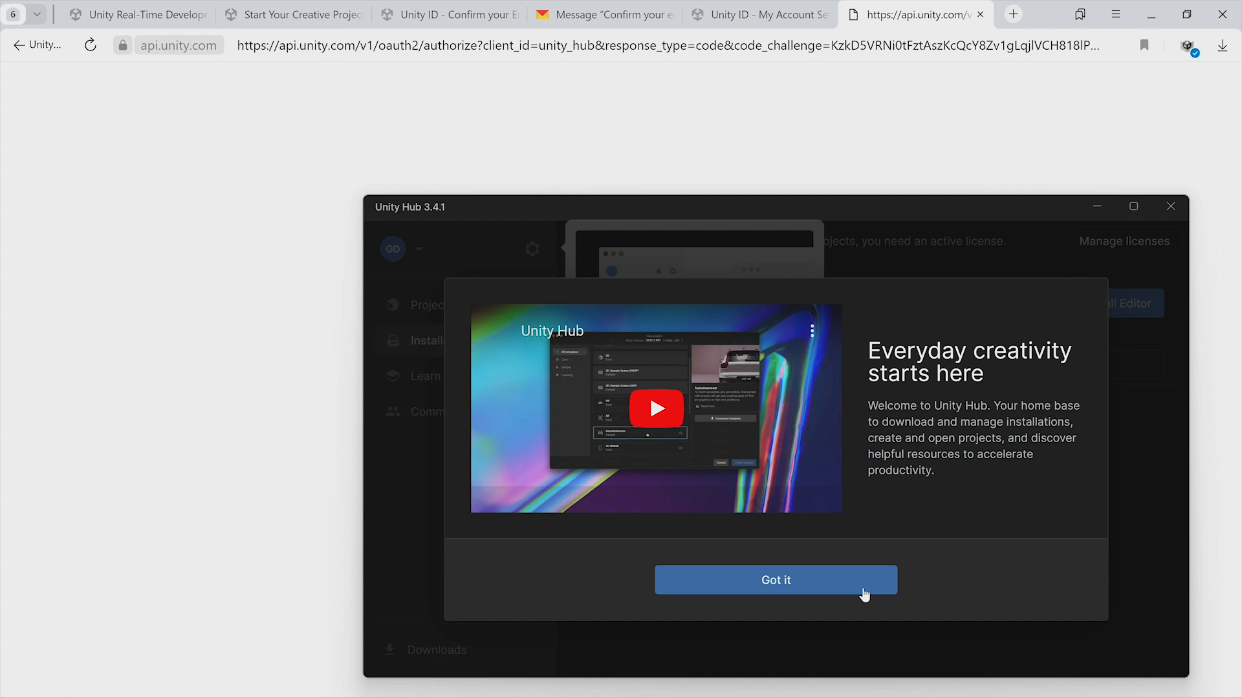
{"action": "left_click", "coordinate": [865, 593]}
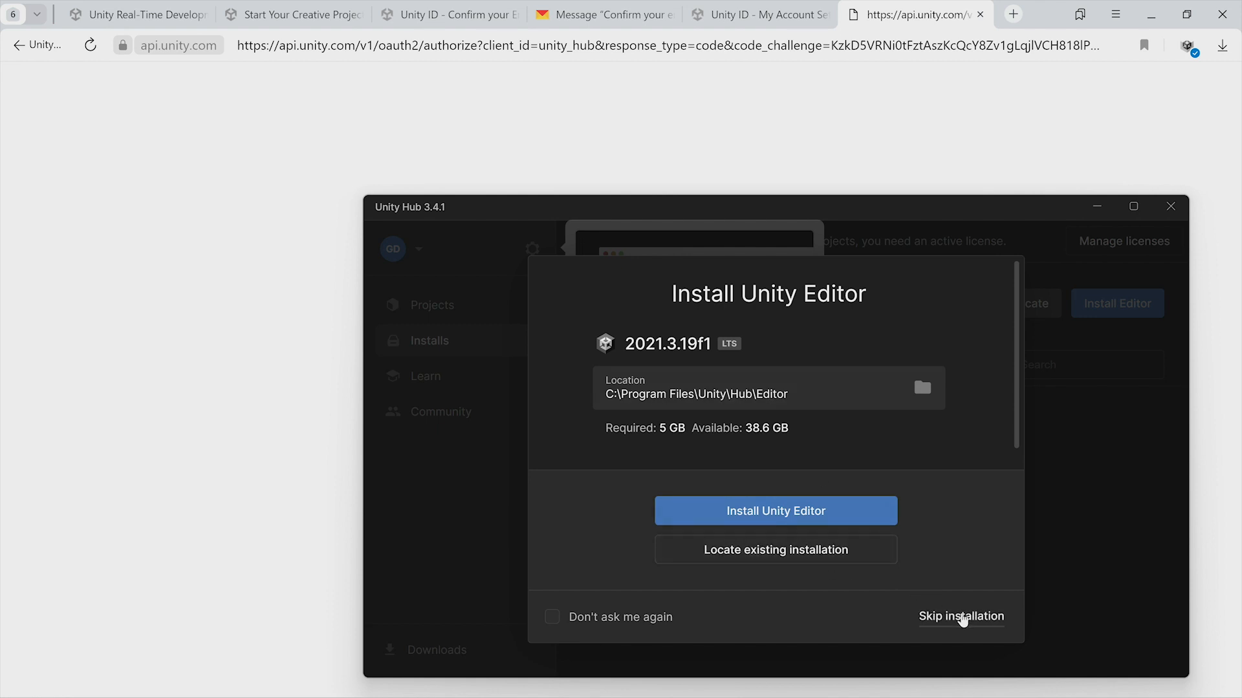
Skip the initial editor installation and activate a free Personal Edition license.
{"action": "left_click", "coordinate": [963, 618]}
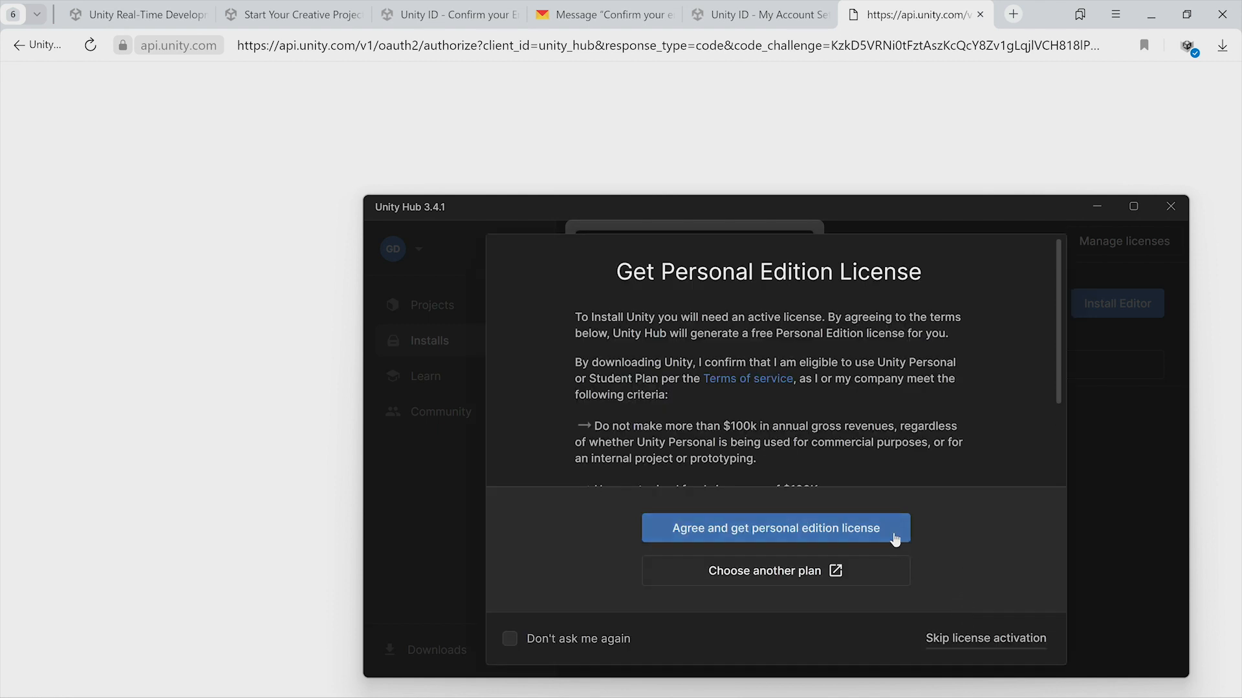
{"action": "left_click", "coordinate": [848, 533]}
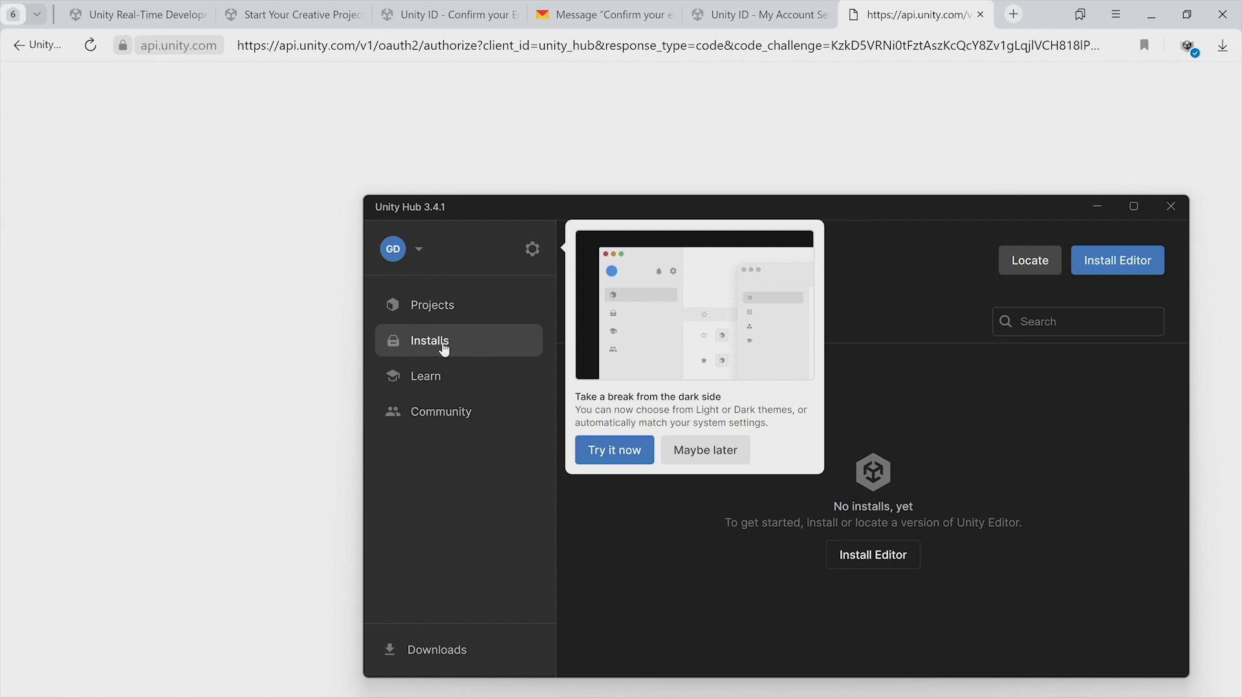
Start installing Unity Editor 2021.3.19f1 LTS from the official releases.
{"action": "left_click", "coordinate": [1144, 264]}
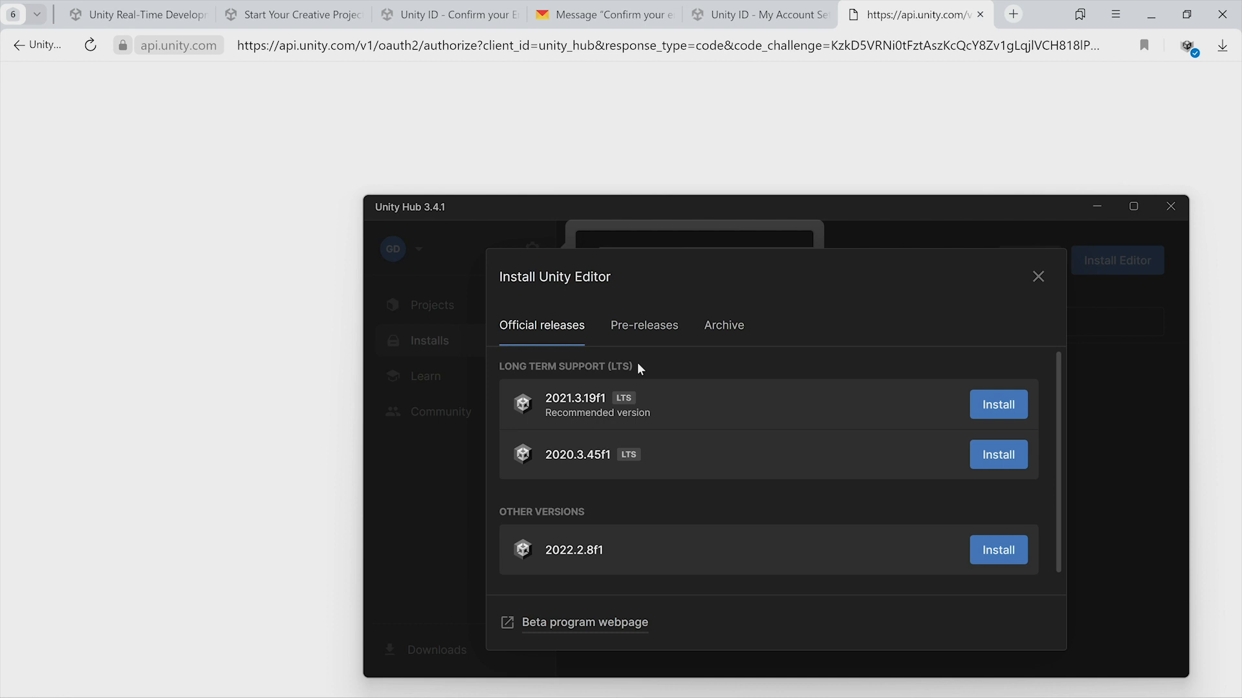
{"action": "scroll", "coordinate": [668, 484], "scroll_direction": "down", "scroll_amount": 1}
{"action": "scroll", "coordinate": [673, 479], "scroll_direction": "up", "scroll_amount": 1}
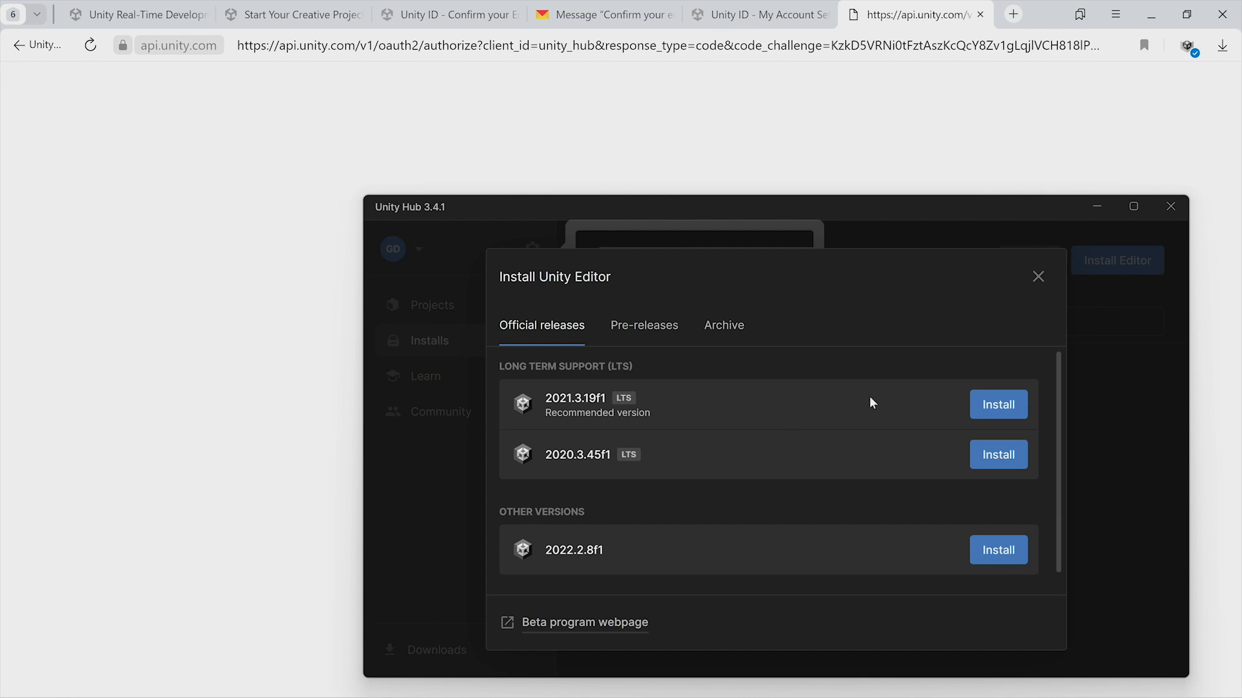
{"action": "left_click", "coordinate": [992, 413]}
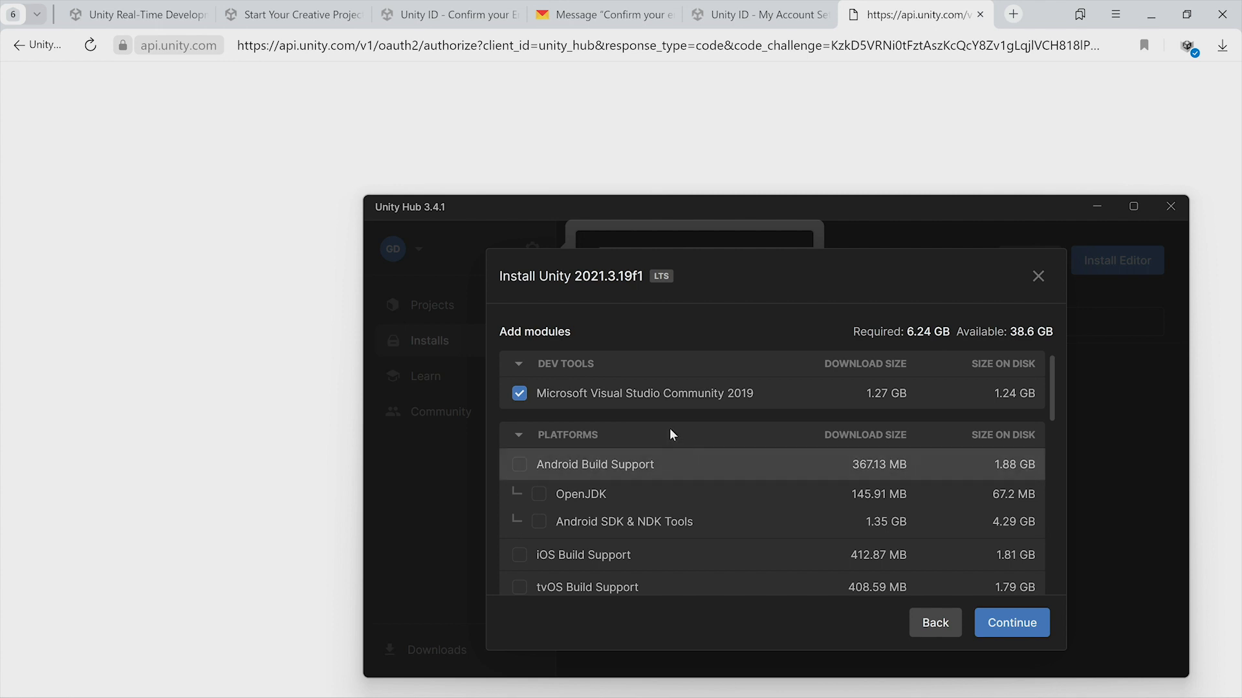
Add the WebGL Build Support module alongside Microsoft Visual Studio Community 2019 and continue.
{"action": "scroll", "coordinate": [650, 484], "scroll_direction": "down", "scroll_amount": 5}
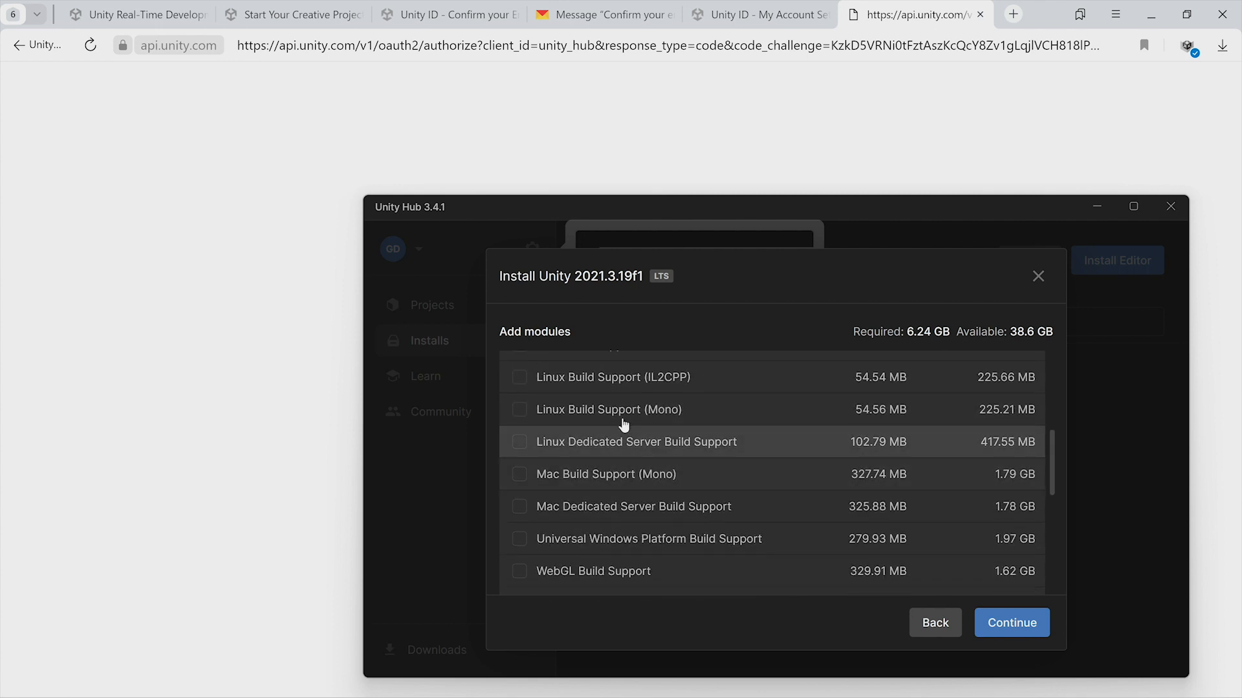
{"action": "scroll", "coordinate": [620, 557], "scroll_direction": "down", "scroll_amount": 2}
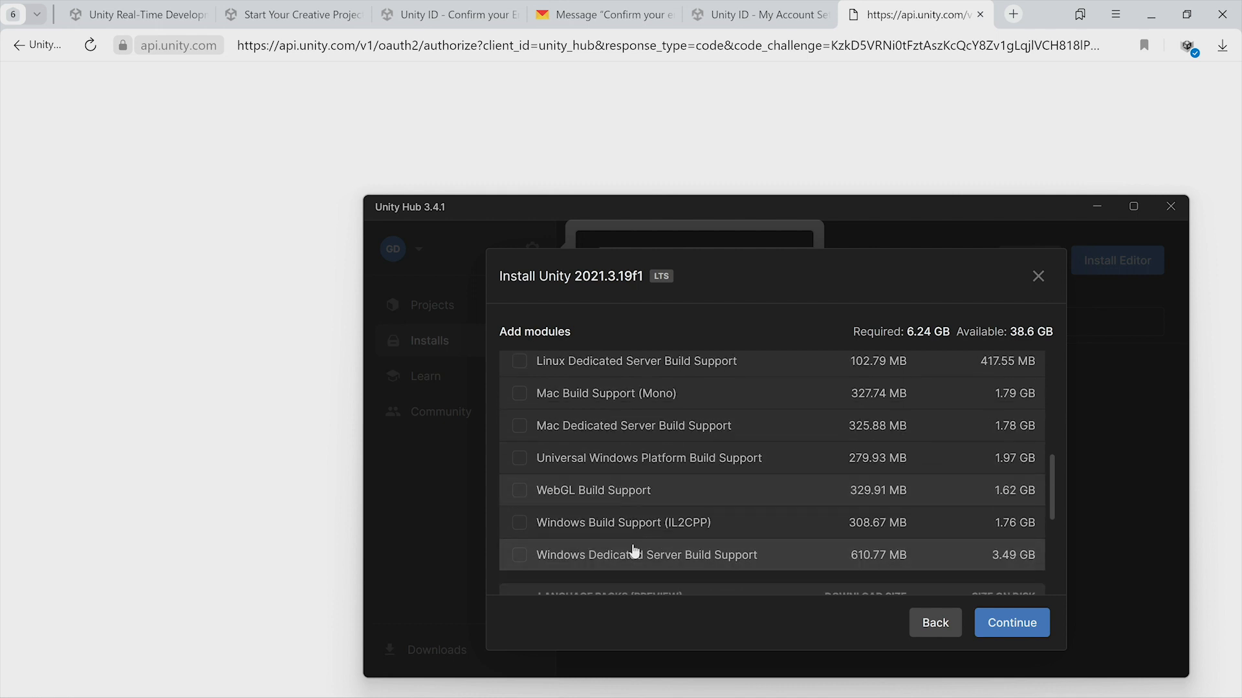
{"action": "scroll", "coordinate": [624, 435], "scroll_direction": "down", "scroll_amount": 2}
{"action": "scroll", "coordinate": [621, 425], "scroll_direction": "up", "scroll_amount": 6}
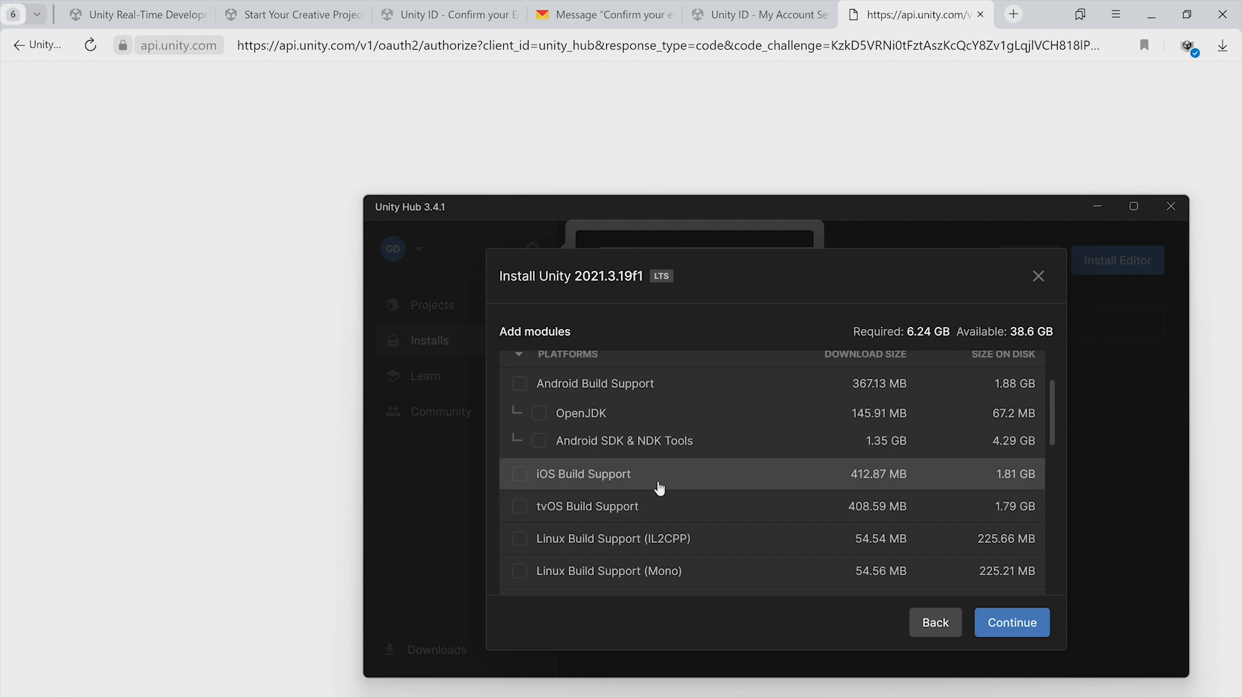
{"action": "scroll", "coordinate": [657, 488], "scroll_direction": "down", "scroll_amount": 2}
{"action": "scroll", "coordinate": [657, 487], "scroll_direction": "down", "scroll_amount": 3}
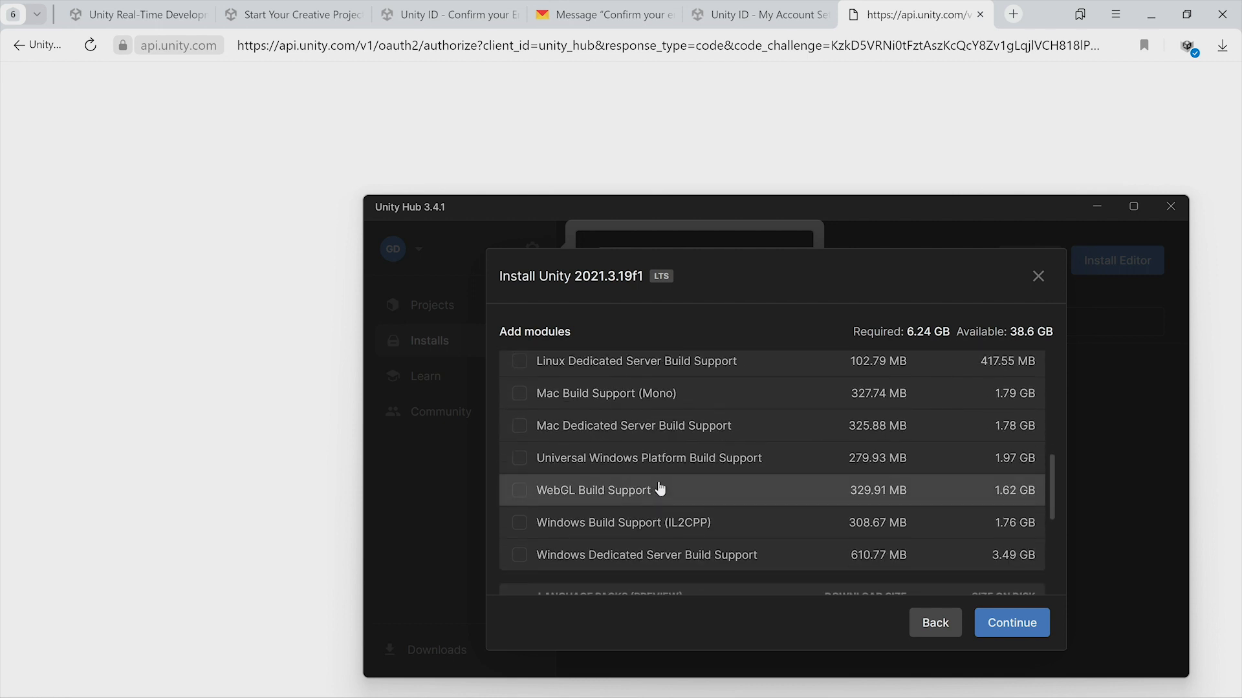
{"action": "scroll", "coordinate": [657, 440], "scroll_direction": "up", "scroll_amount": 5}
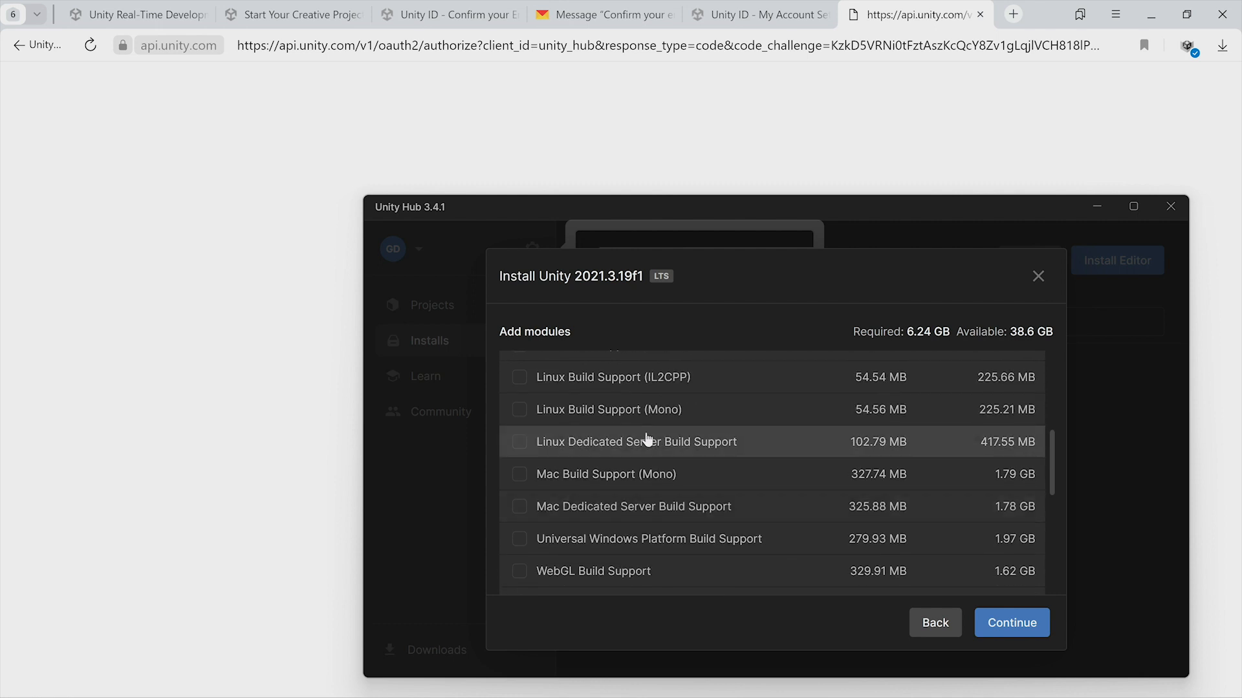
{"action": "scroll", "coordinate": [646, 440], "scroll_direction": "down", "scroll_amount": 3}
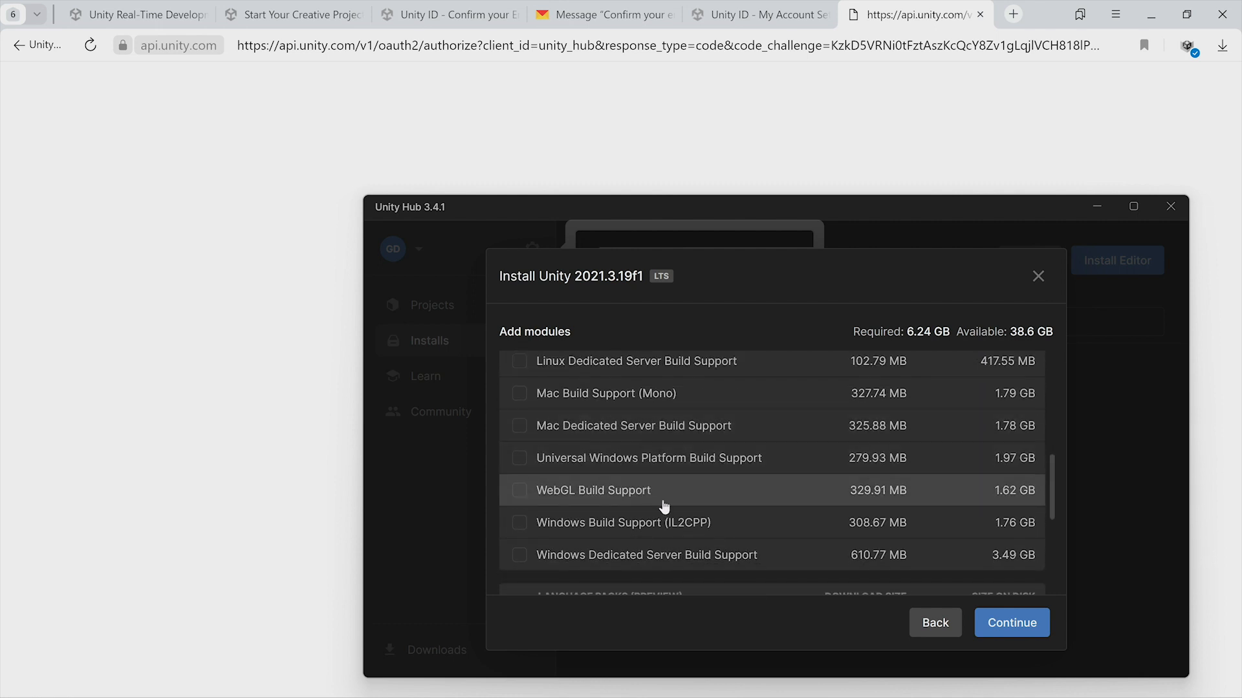
{"action": "left_click", "coordinate": [519, 492]}
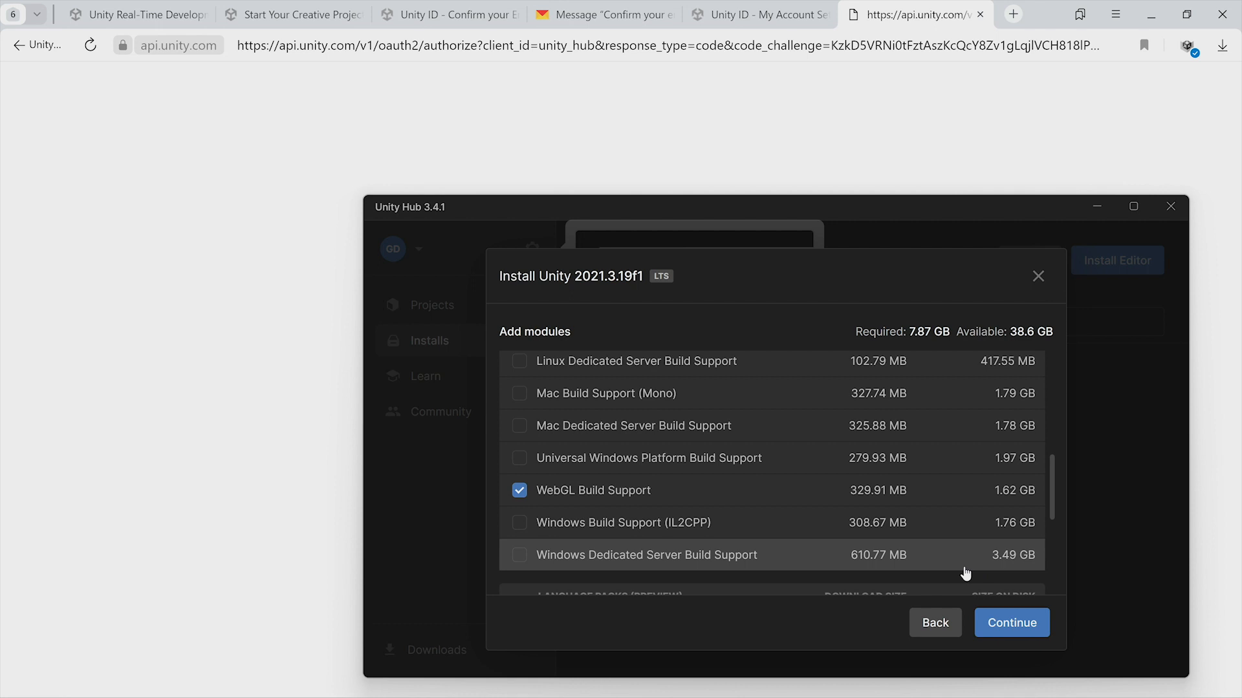
{"action": "scroll", "coordinate": [850, 506], "scroll_direction": "down", "scroll_amount": 2}
{"action": "scroll", "coordinate": [850, 506], "scroll_direction": "down", "scroll_amount": 3}
{"action": "left_click", "coordinate": [1009, 622]}
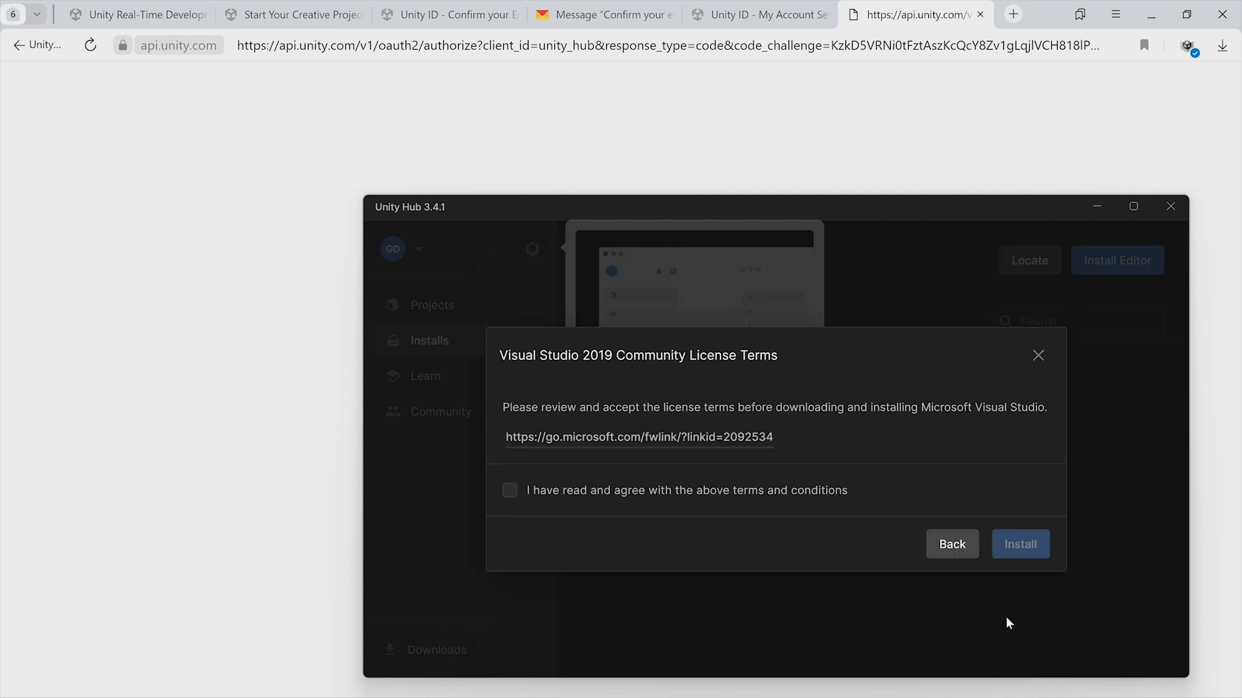
Accept the Visual Studio 2019 Community license terms, start the installation, and dismiss the theme tip.
{"action": "left_click", "coordinate": [638, 493]}
{"action": "left_click", "coordinate": [1013, 553]}
{"action": "left_click", "coordinate": [705, 451]}
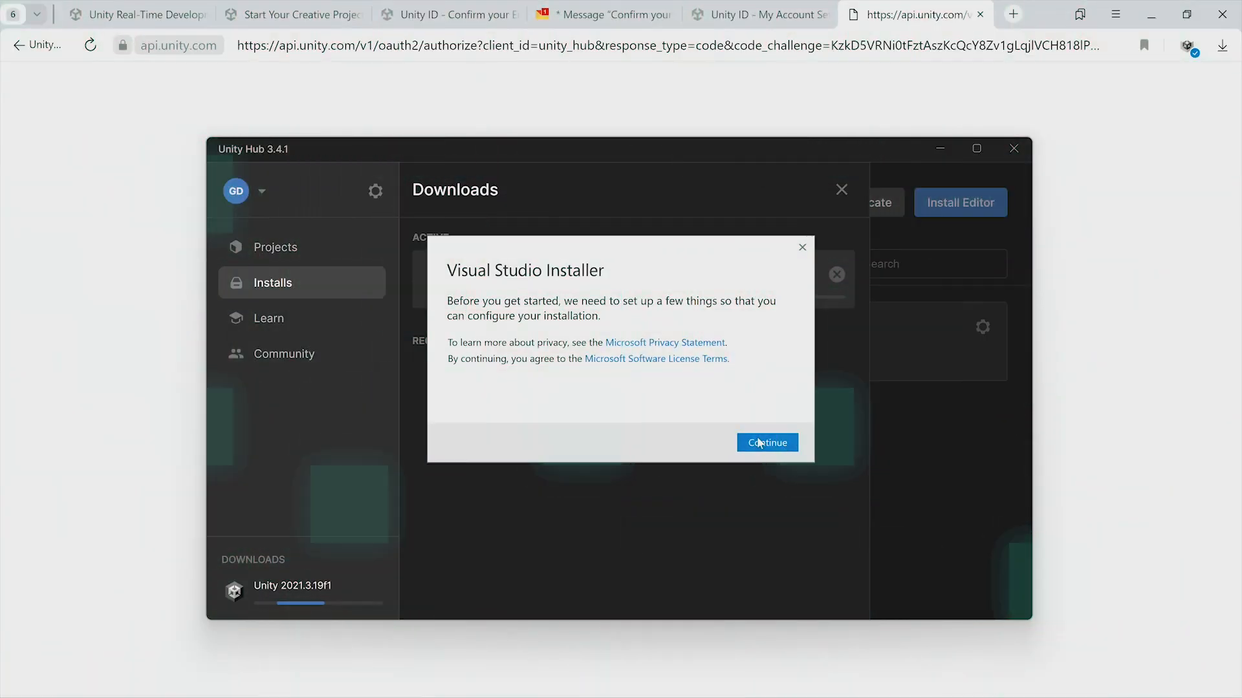
Install Visual Studio with the .NET desktop development and Game development with Unity workloads selected.
{"action": "left_click", "coordinate": [759, 443]}
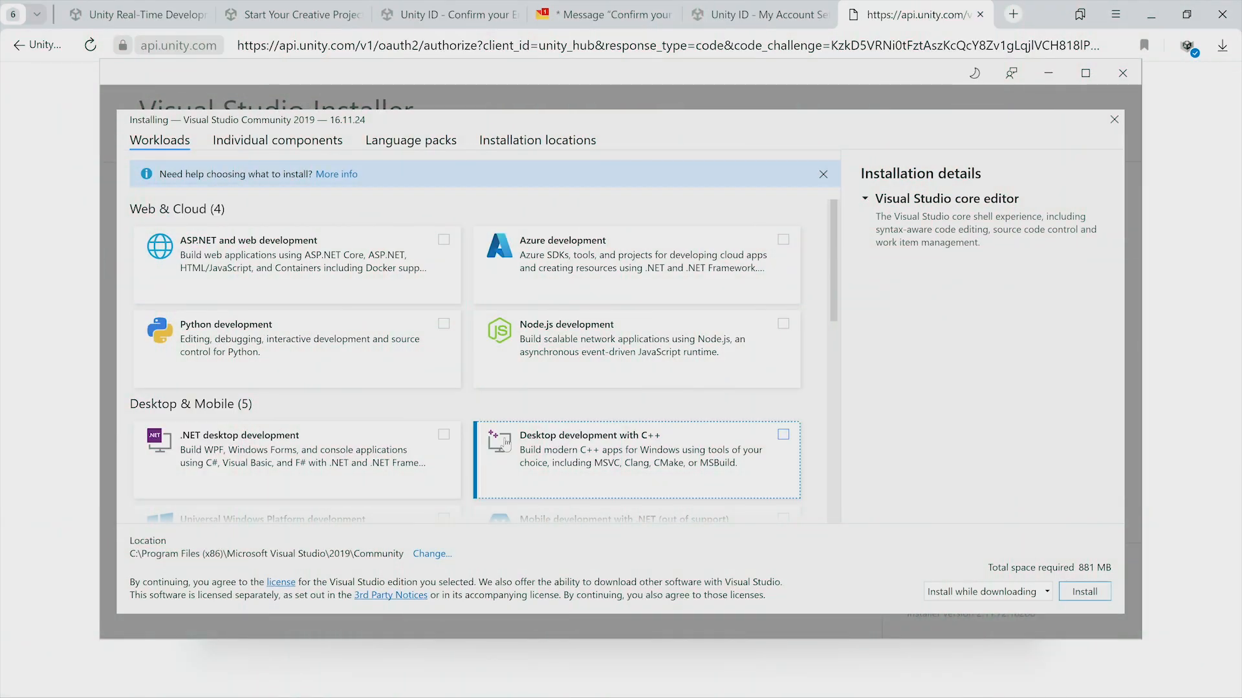
{"action": "left_click", "coordinate": [373, 469]}
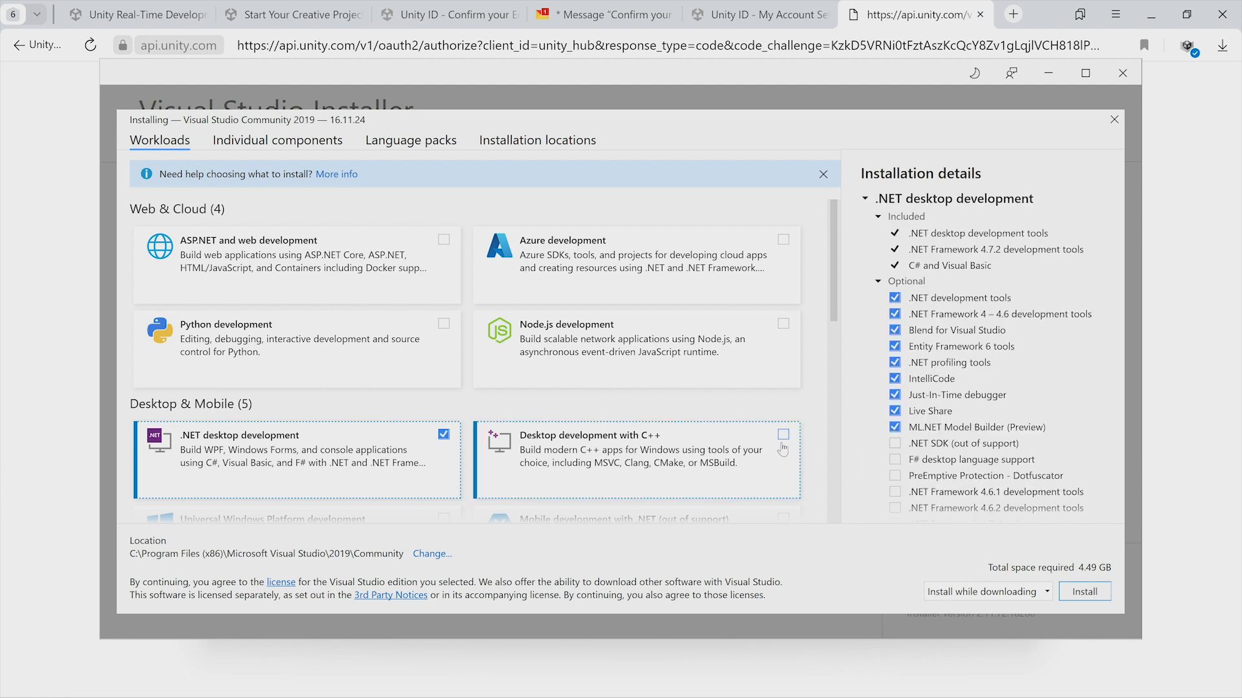
{"action": "scroll", "coordinate": [818, 456], "scroll_direction": "down", "scroll_amount": 2}
{"action": "scroll", "coordinate": [819, 457], "scroll_direction": "down", "scroll_amount": 2}
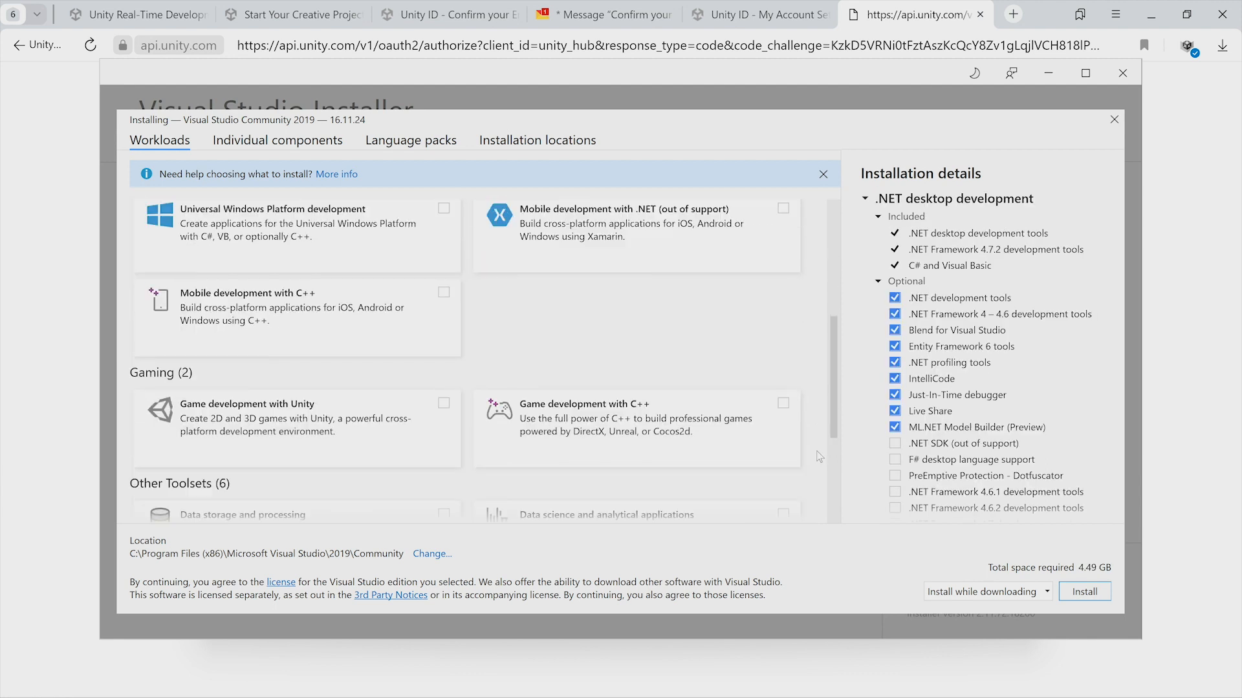
{"action": "left_click", "coordinate": [401, 445]}
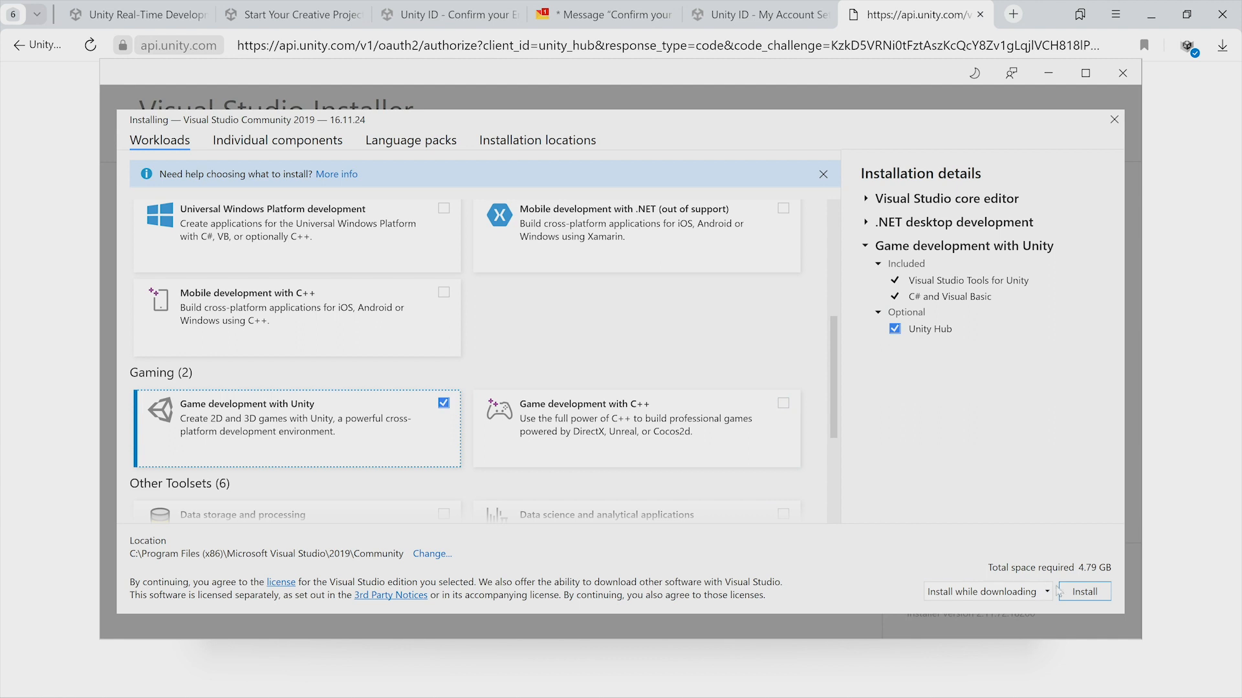
{"action": "left_click", "coordinate": [1085, 592]}
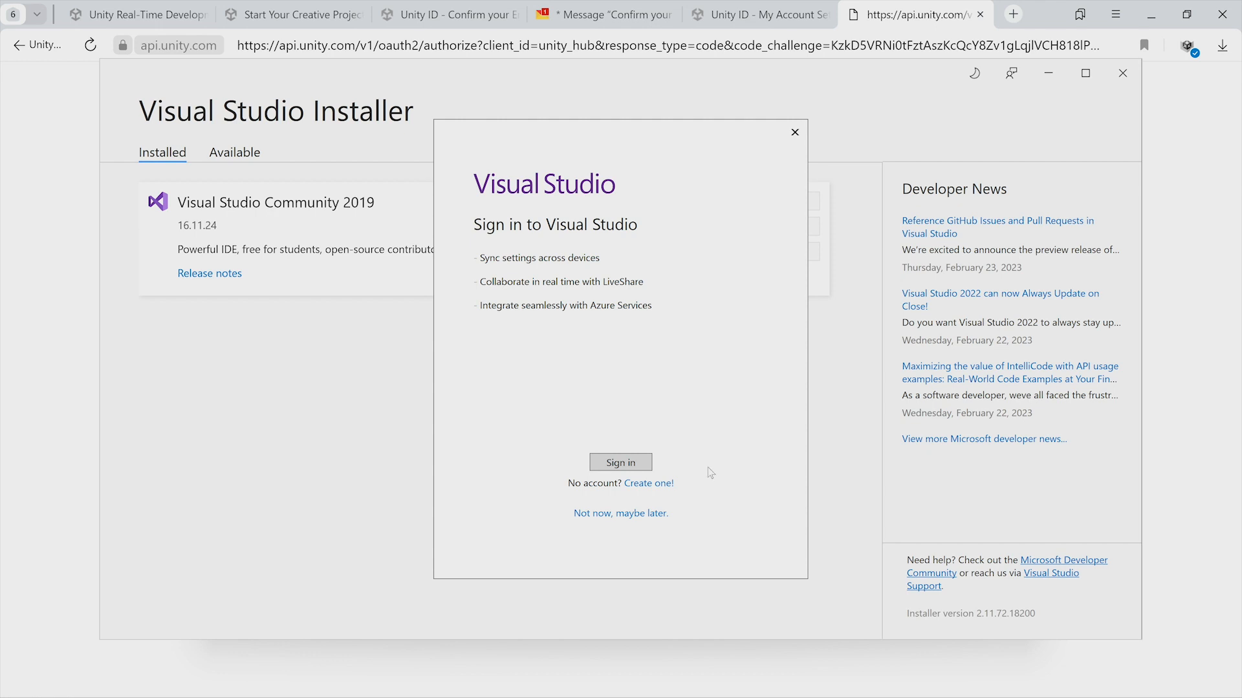
Skip signing in to Visual Studio.
{"action": "left_click", "coordinate": [625, 463]}
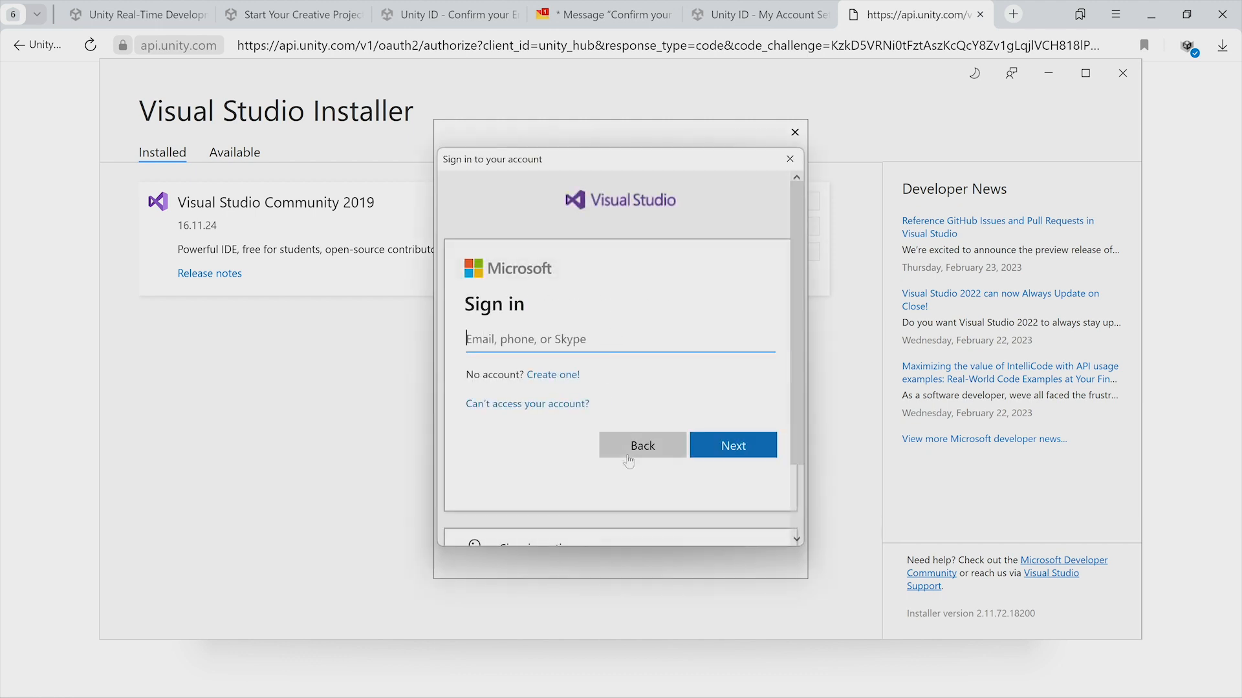
{"action": "left_click", "coordinate": [790, 159]}
{"action": "left_click", "coordinate": [743, 567]}
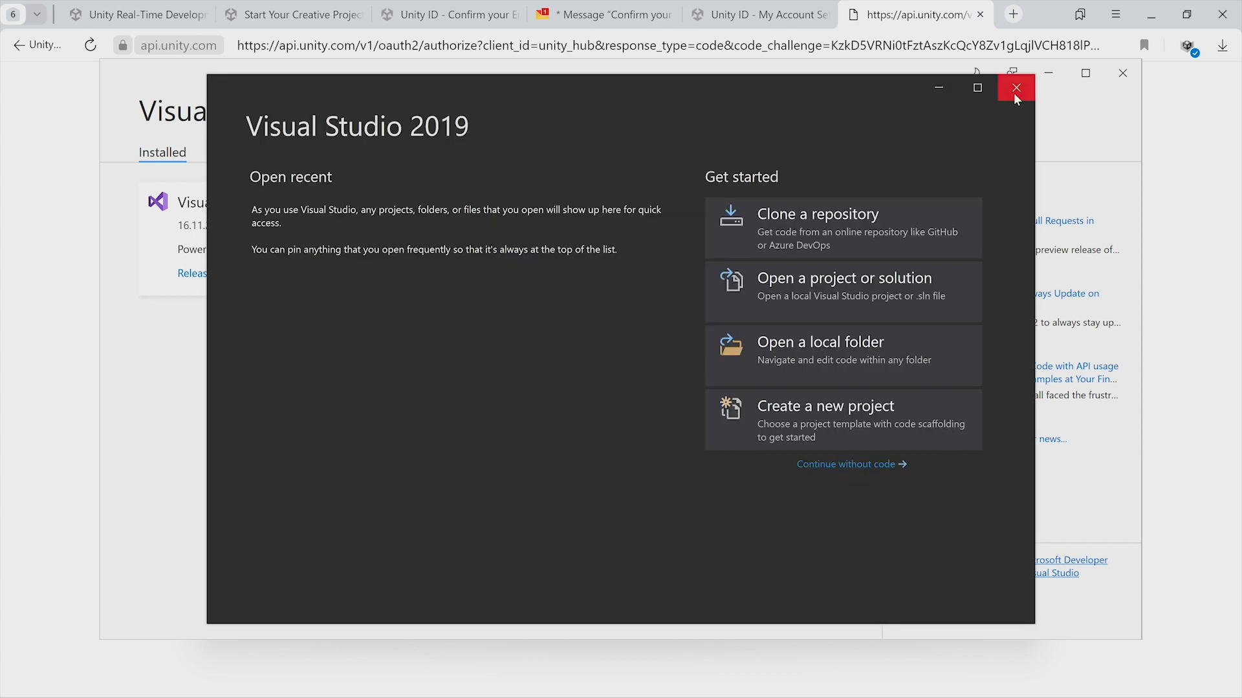
Close the Visual Studio start window and the Visual Studio Installer.
{"action": "left_click", "coordinate": [1015, 90]}
{"action": "left_click", "coordinate": [1126, 79]}
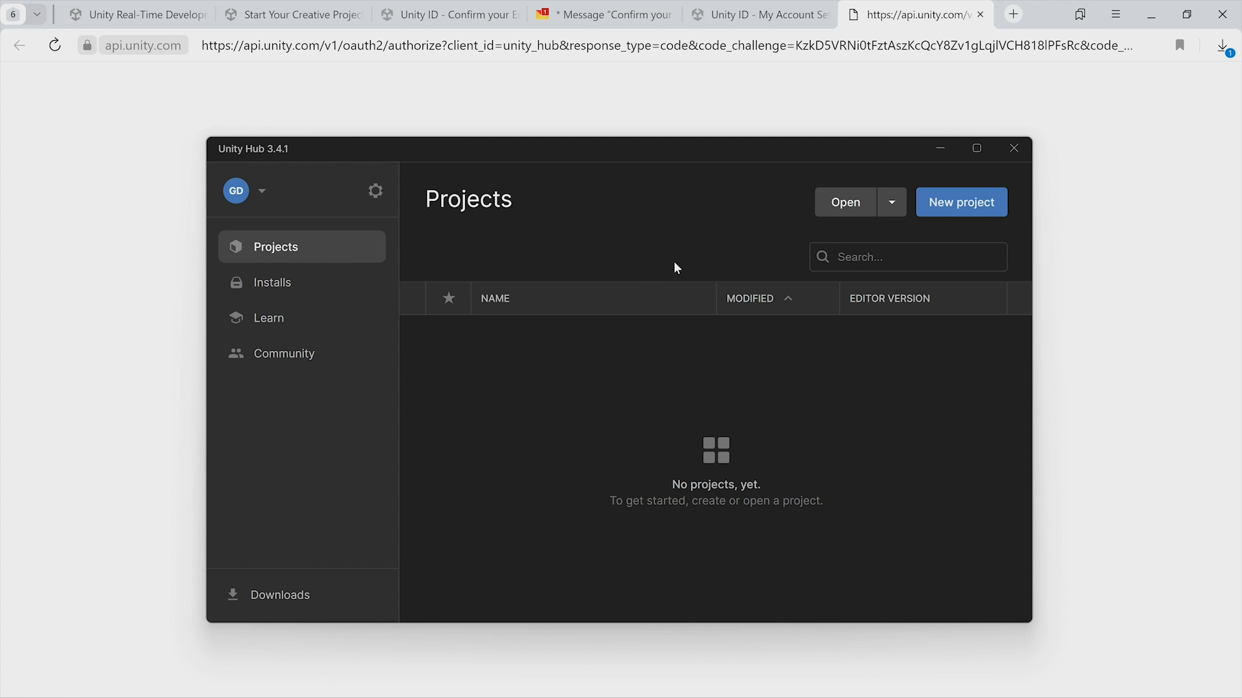
Start a new Unity project from the 3D (URP) template and name it Test.
{"action": "left_click", "coordinate": [971, 208]}
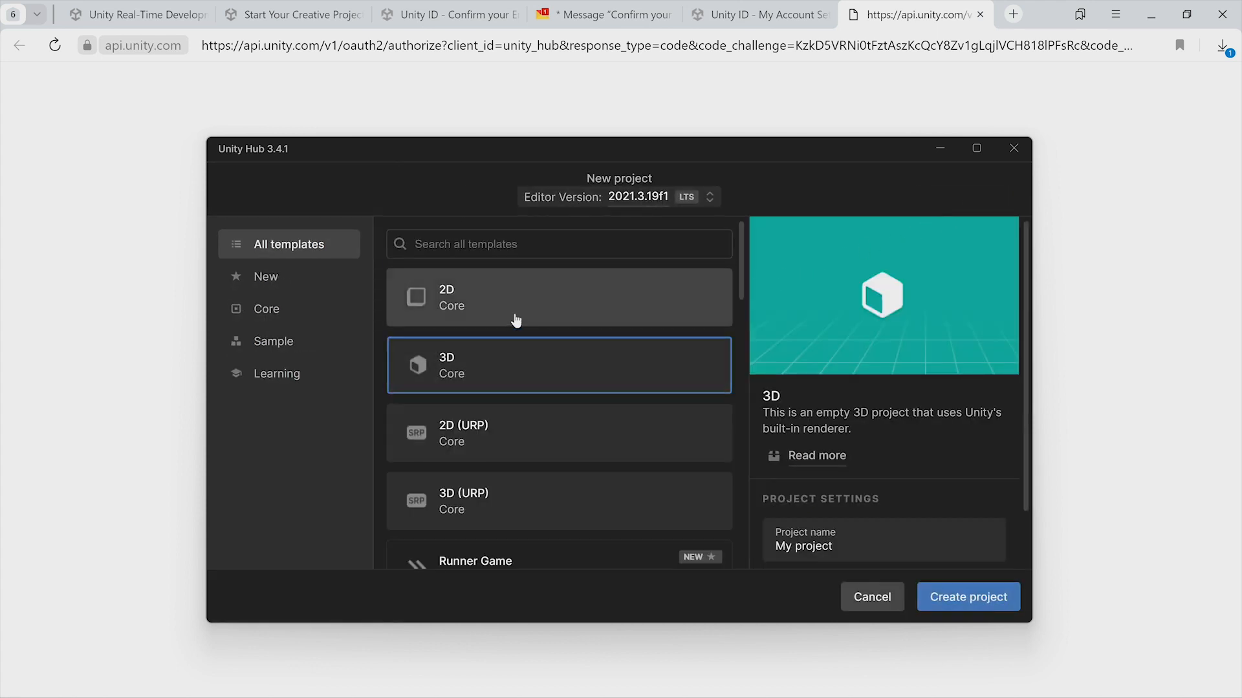
{"action": "left_click", "coordinate": [516, 319]}
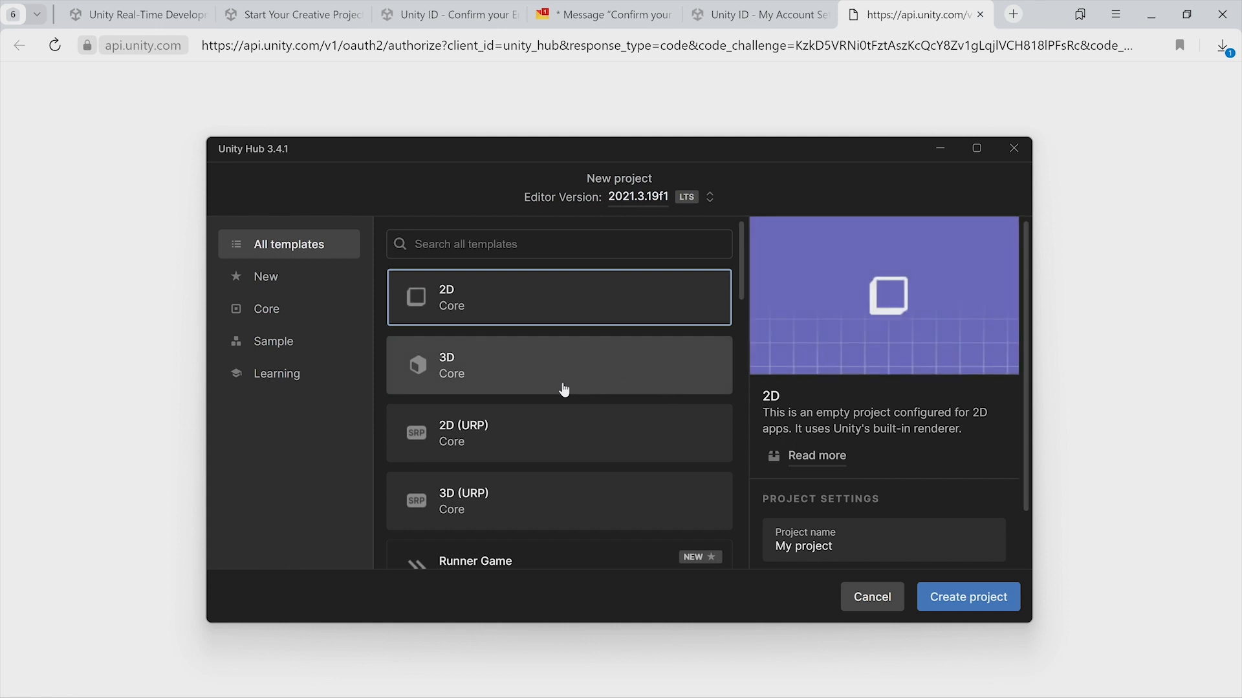
{"action": "left_click", "coordinate": [562, 388]}
{"action": "left_click", "coordinate": [563, 436]}
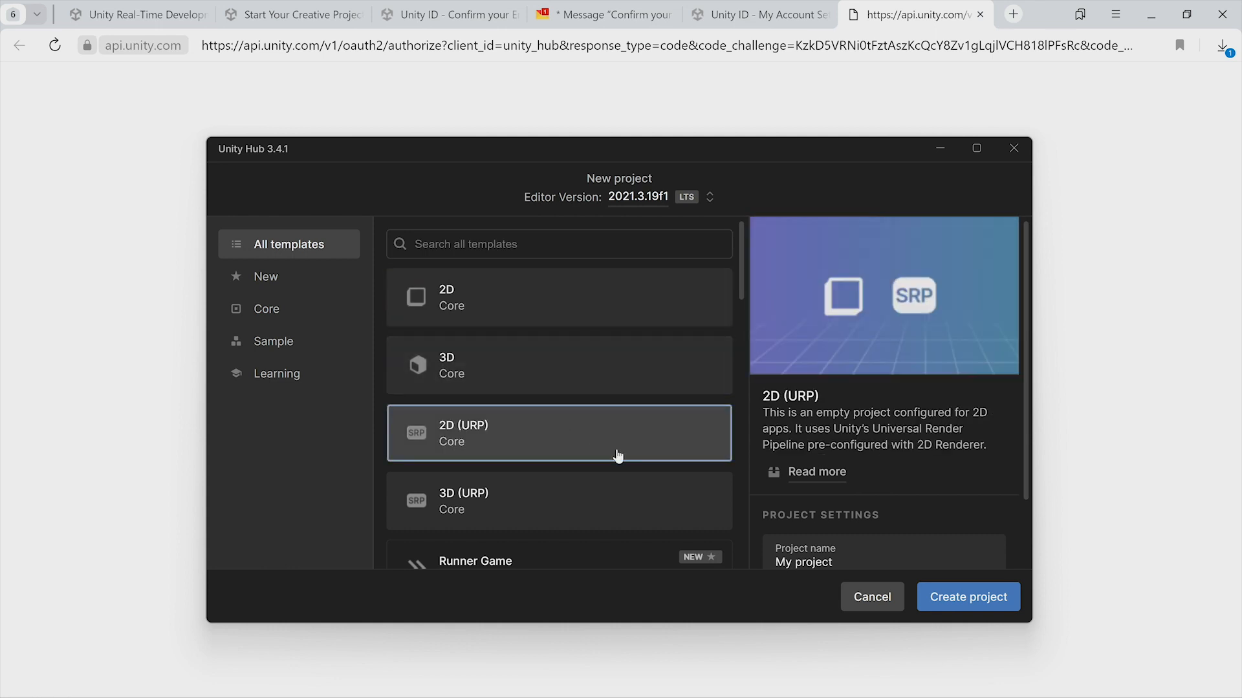
{"action": "scroll", "coordinate": [624, 455], "scroll_direction": "down", "scroll_amount": 1}
{"action": "scroll", "coordinate": [615, 424], "scroll_direction": "down", "scroll_amount": 1}
{"action": "left_click", "coordinate": [615, 424]}
{"action": "scroll", "coordinate": [615, 424], "scroll_direction": "up", "scroll_amount": 2}
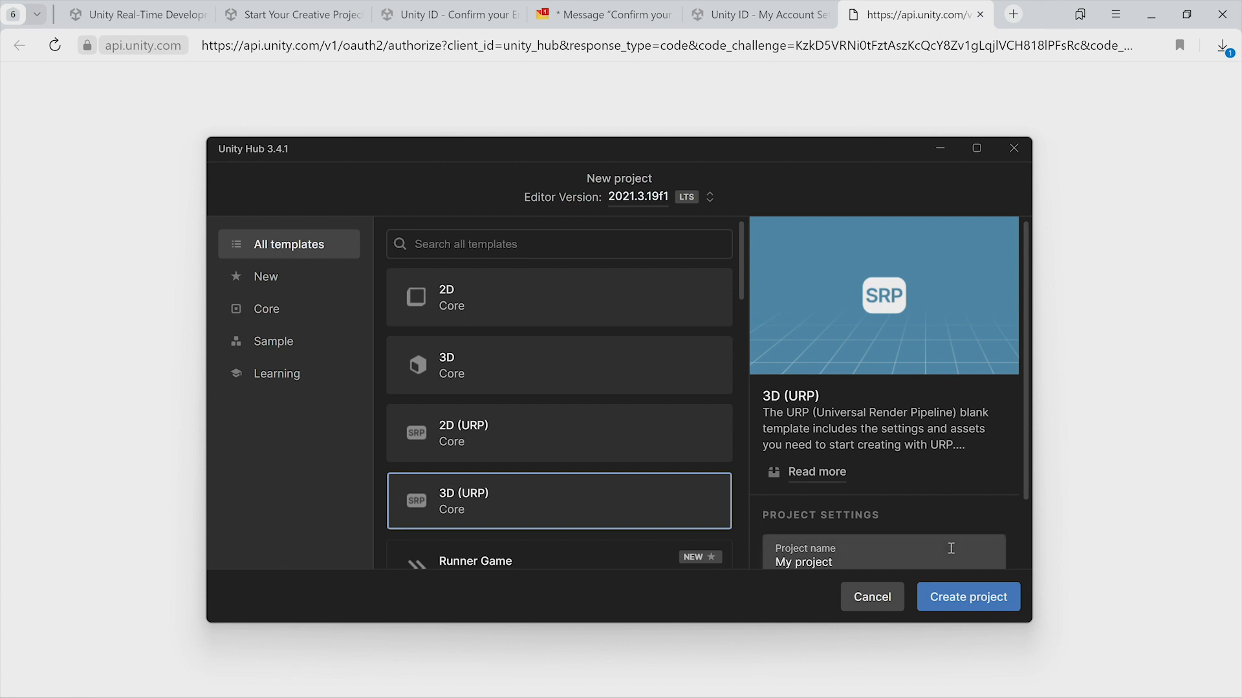
{"action": "left_click", "coordinate": [951, 550]}
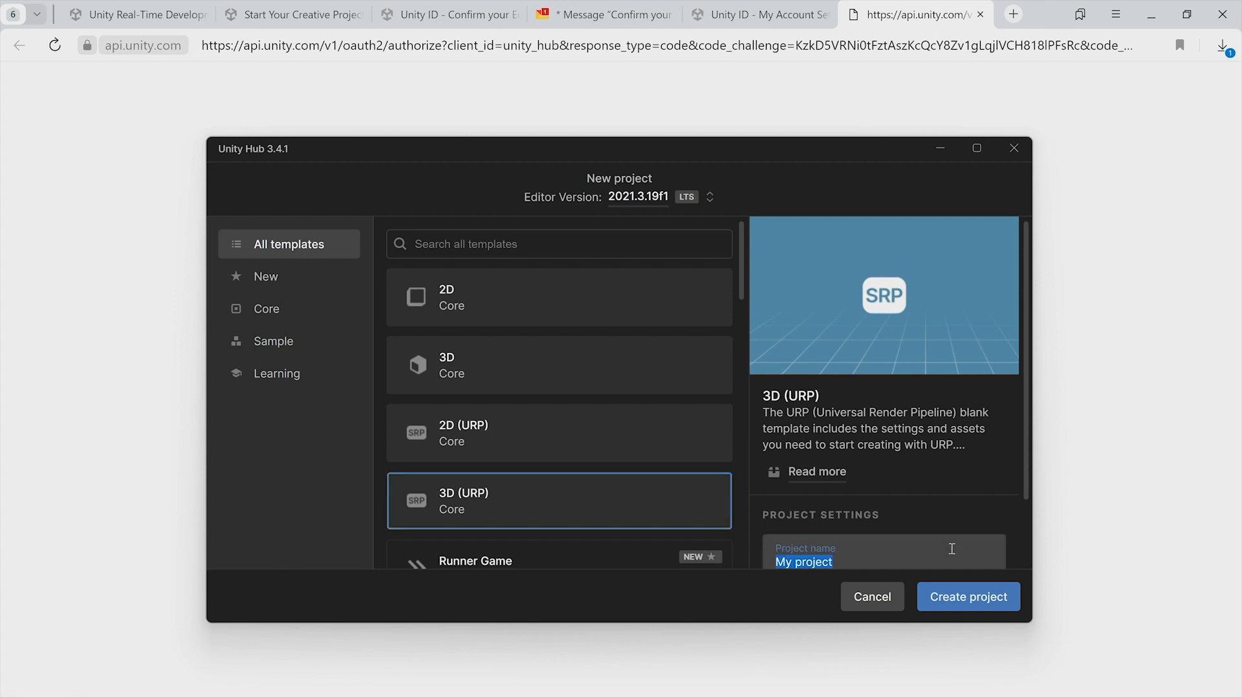
{"action": "type", "text": "Test"}
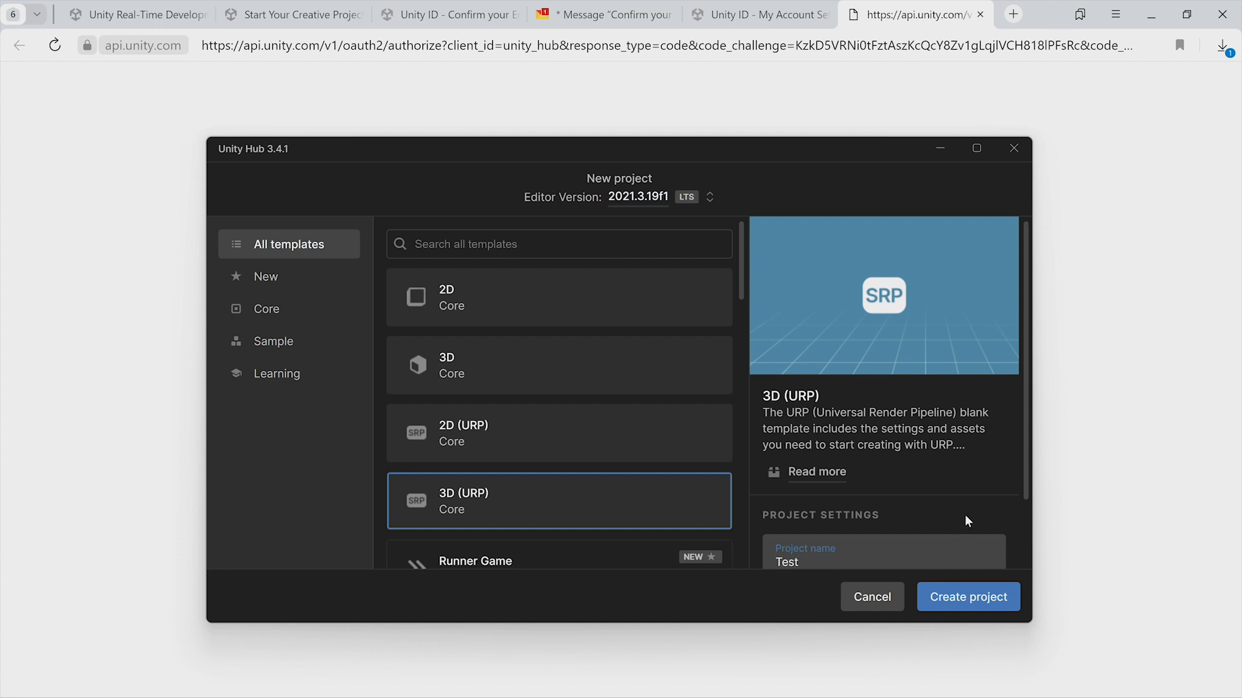
Create a UnityGames folder on the Desktop, choose it as the project location, and create the project.
{"action": "scroll", "coordinate": [989, 520], "scroll_direction": "down", "scroll_amount": 2}
{"action": "left_click", "coordinate": [983, 534]}
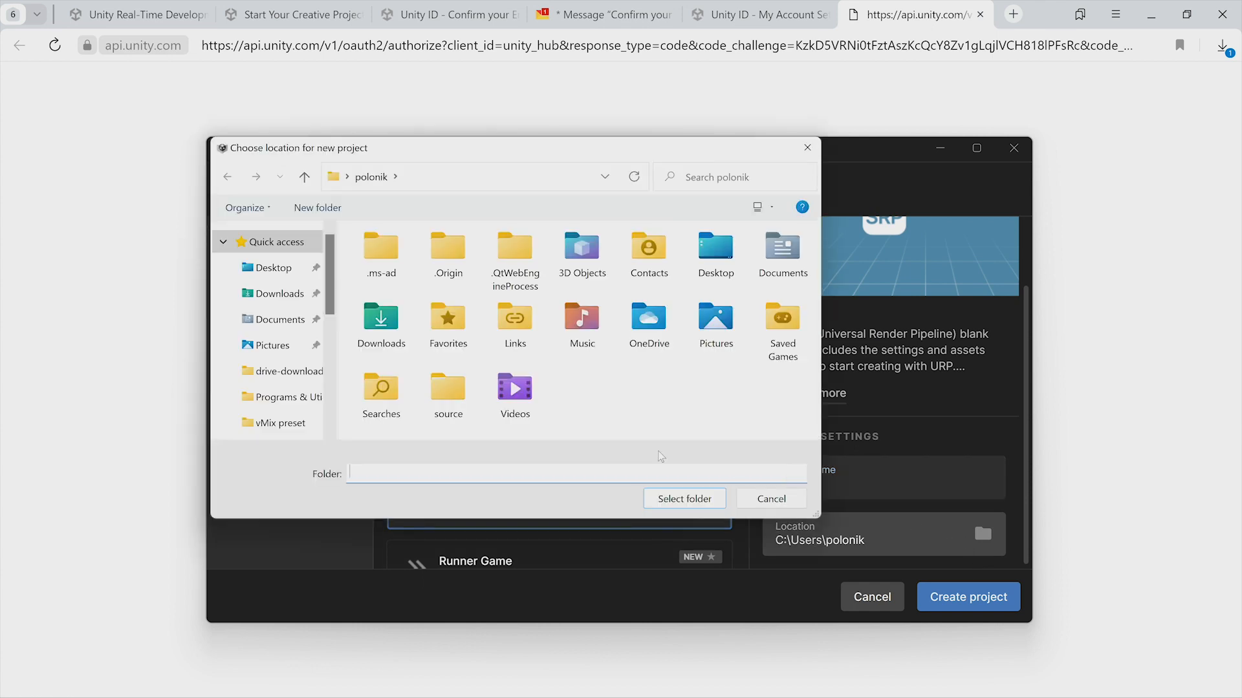
{"action": "scroll", "coordinate": [272, 323], "scroll_direction": "down", "scroll_amount": 2}
{"action": "left_click", "coordinate": [262, 403]}
{"action": "double_click", "coordinate": [406, 406]}
{"action": "double_click", "coordinate": [393, 361]}
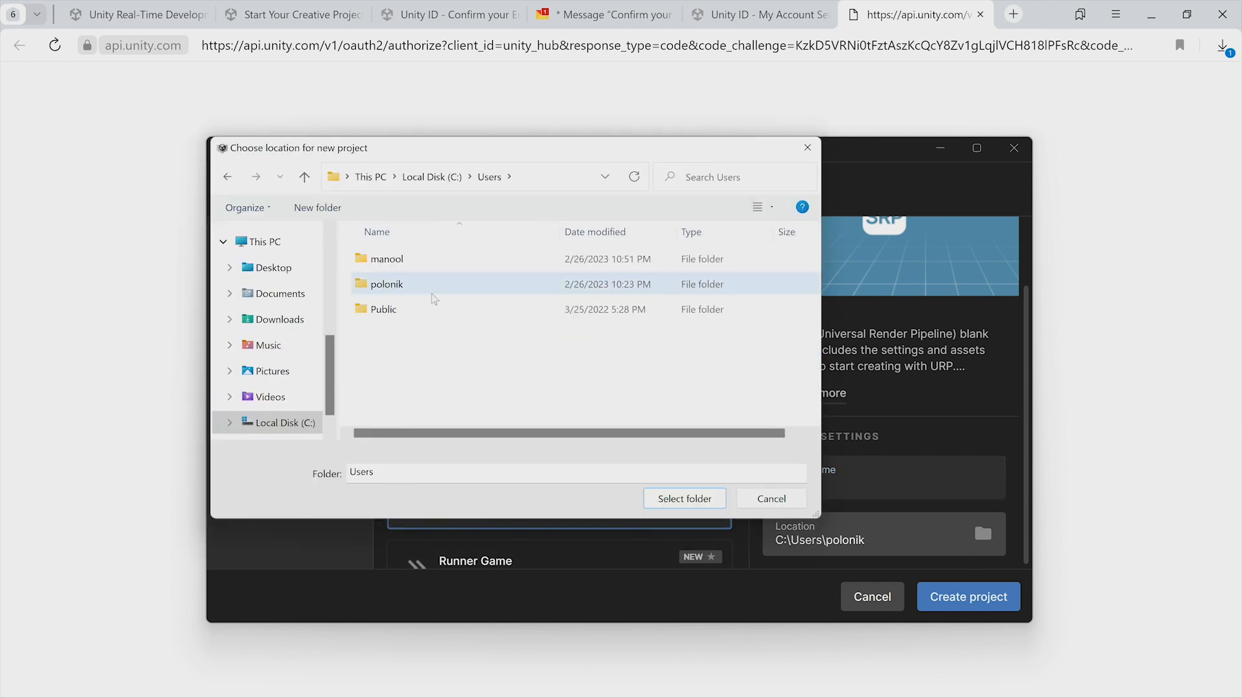
{"action": "double_click", "coordinate": [407, 262]}
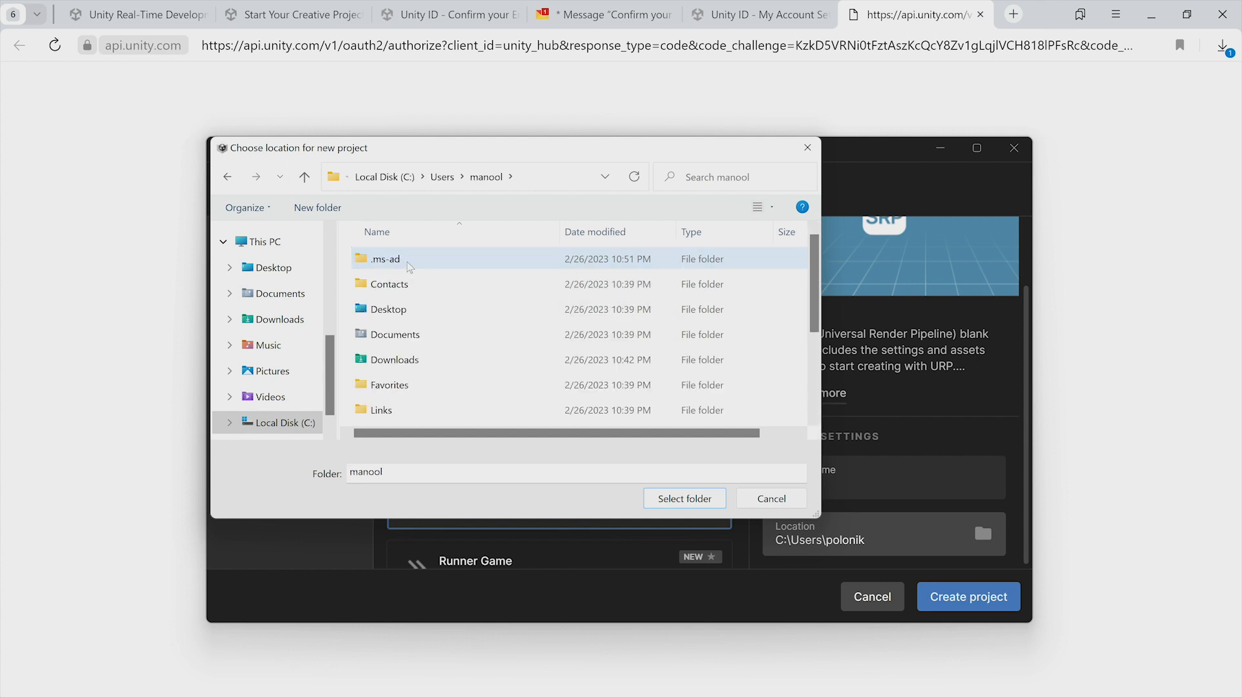
{"action": "double_click", "coordinate": [395, 309]}
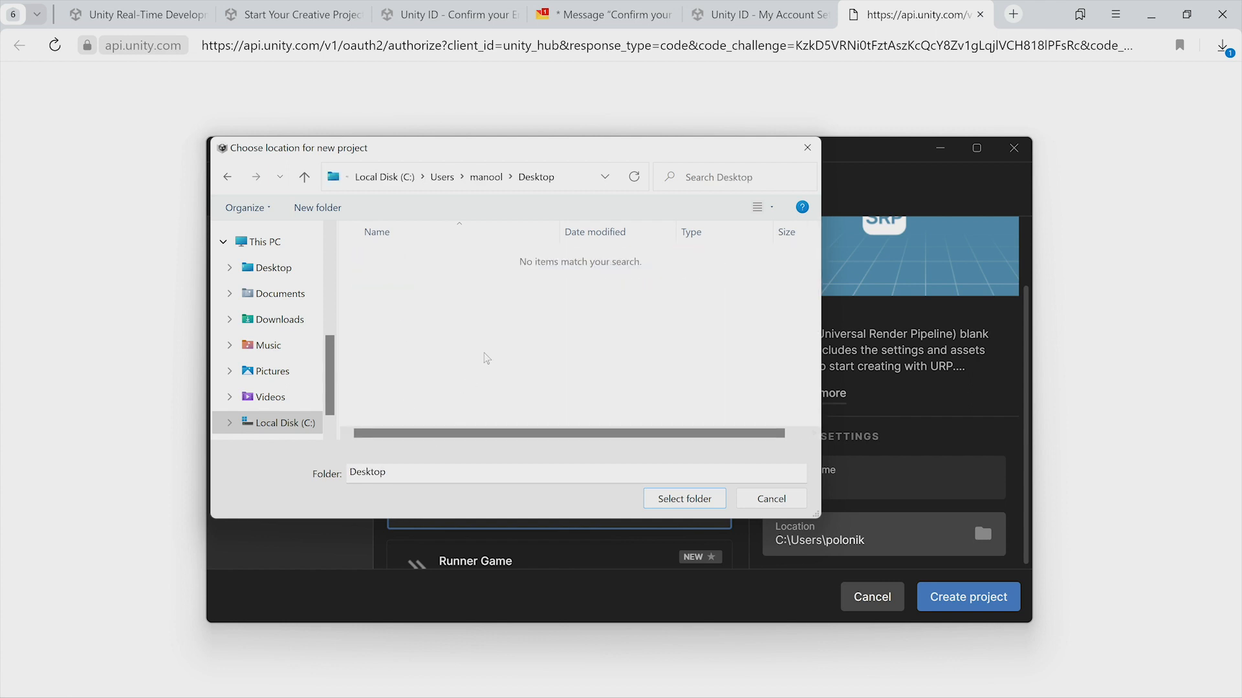
{"action": "key", "text": "ctrl+shift+n"}
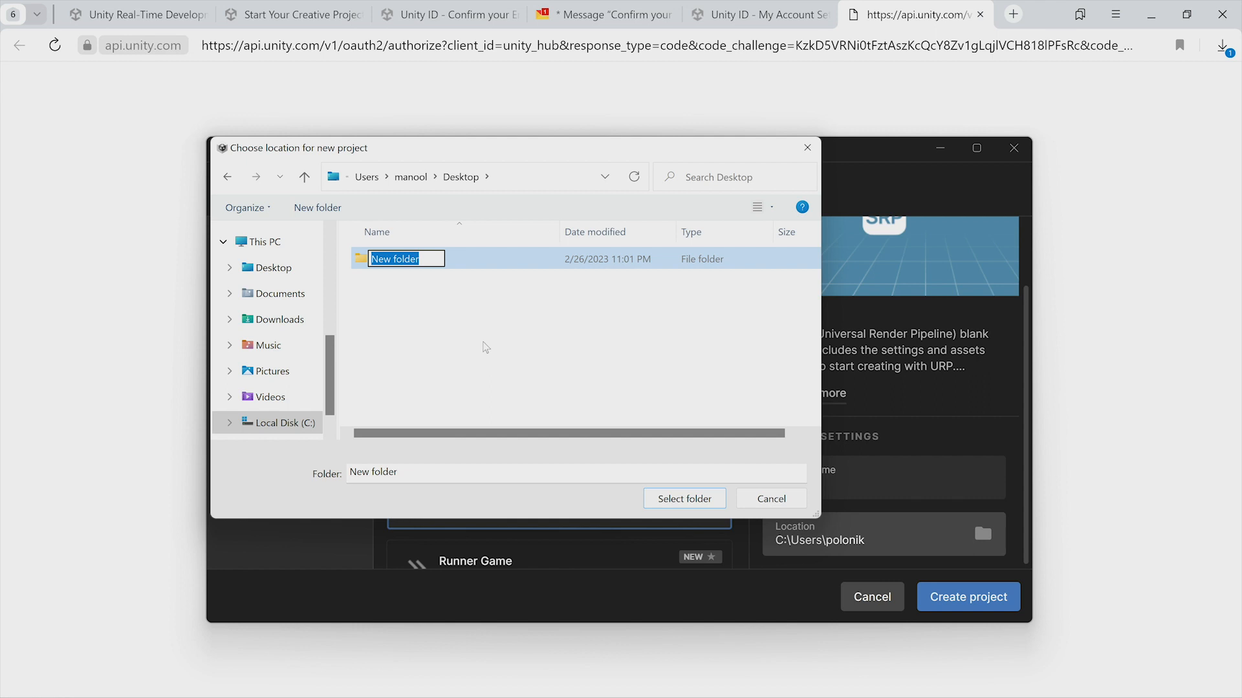
{"action": "type", "text": "Unity"}
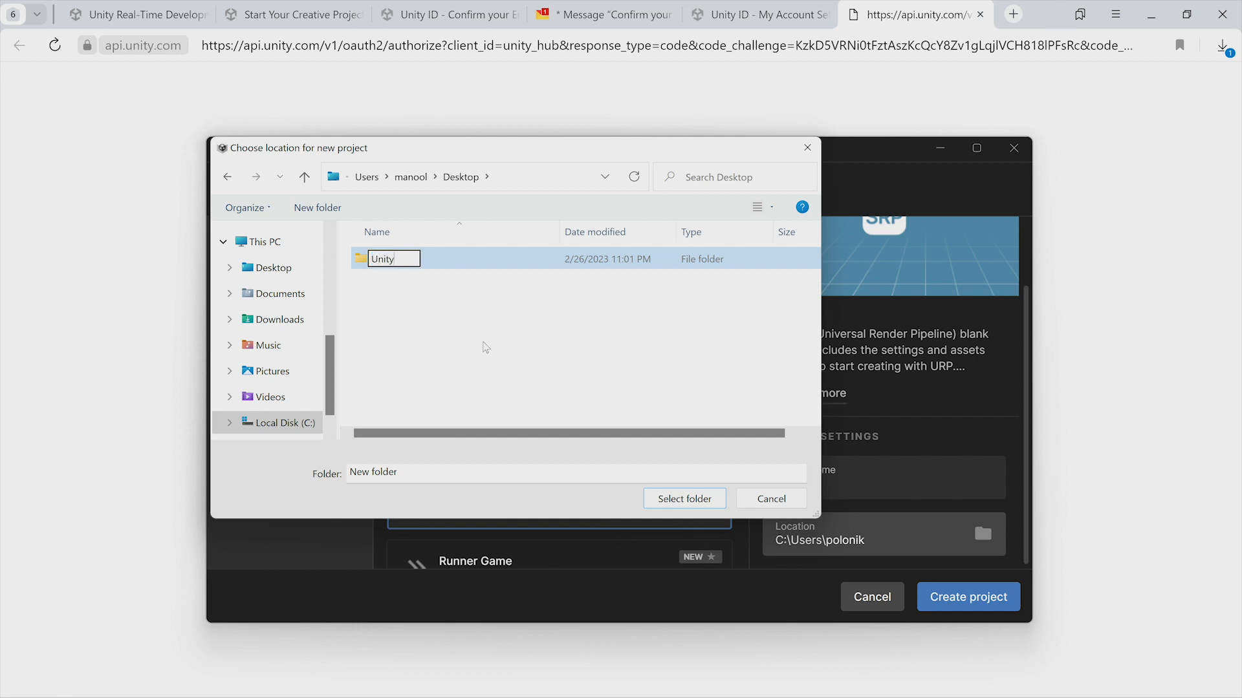
{"action": "type", "text": "Games"}
{"action": "left_click", "coordinate": [701, 501]}
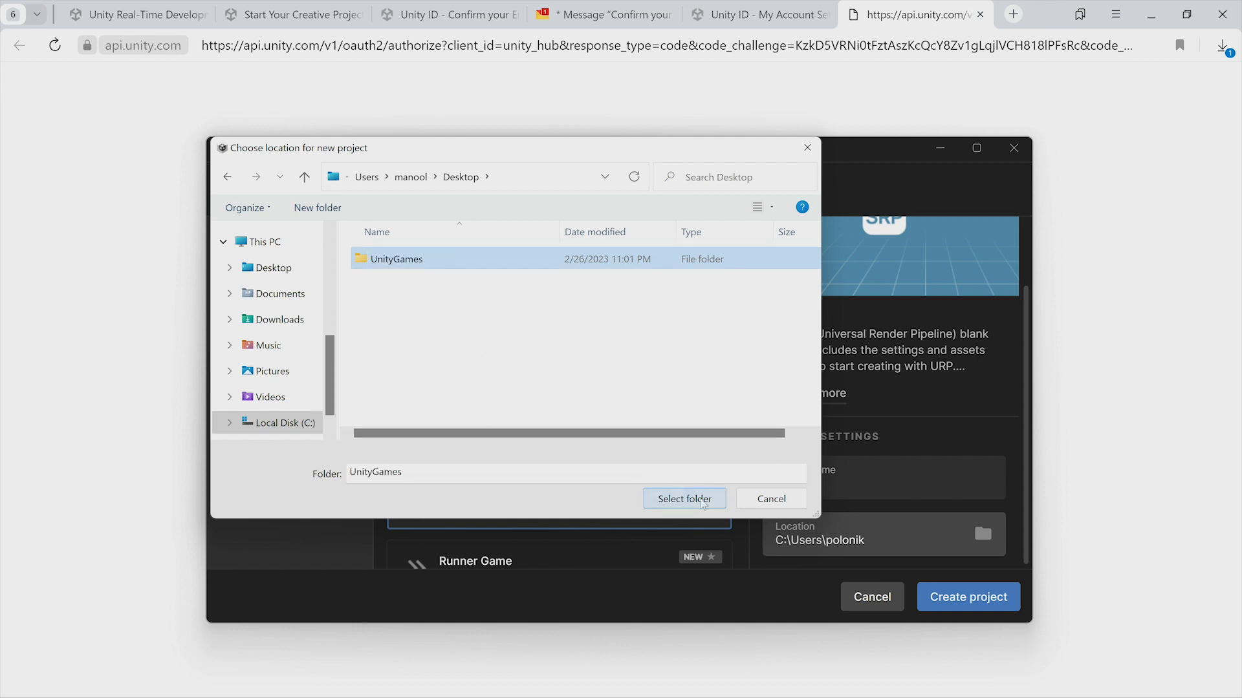
{"action": "left_click", "coordinate": [990, 595]}
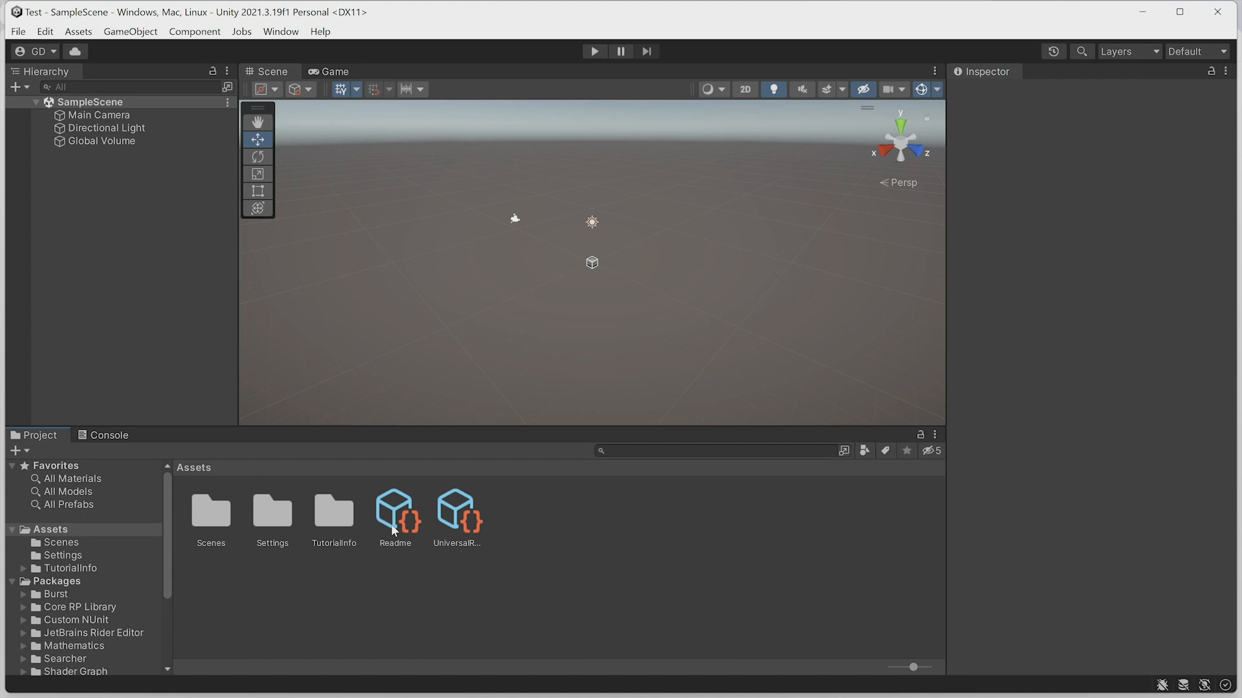
Create a new C# script in the project's Assets folder.
{"action": "left_click", "coordinate": [391, 518]}
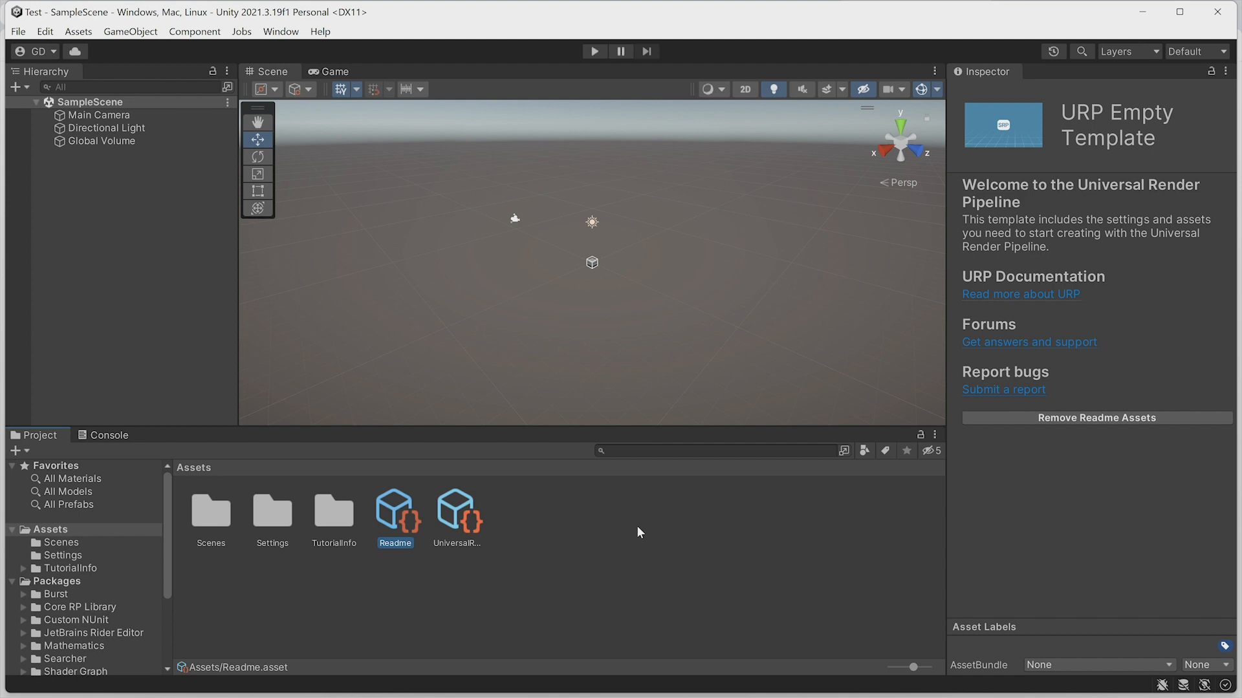
{"action": "right_click", "coordinate": [576, 525]}
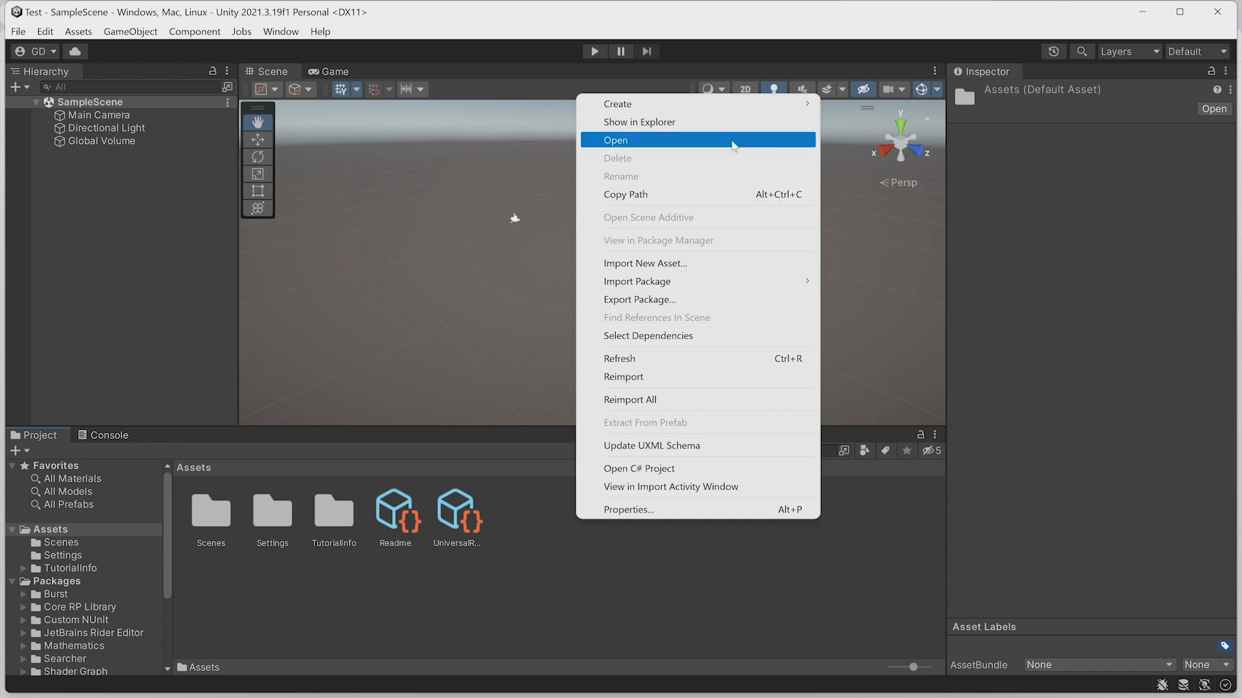
{"action": "mouse_move", "coordinate": [730, 103]}
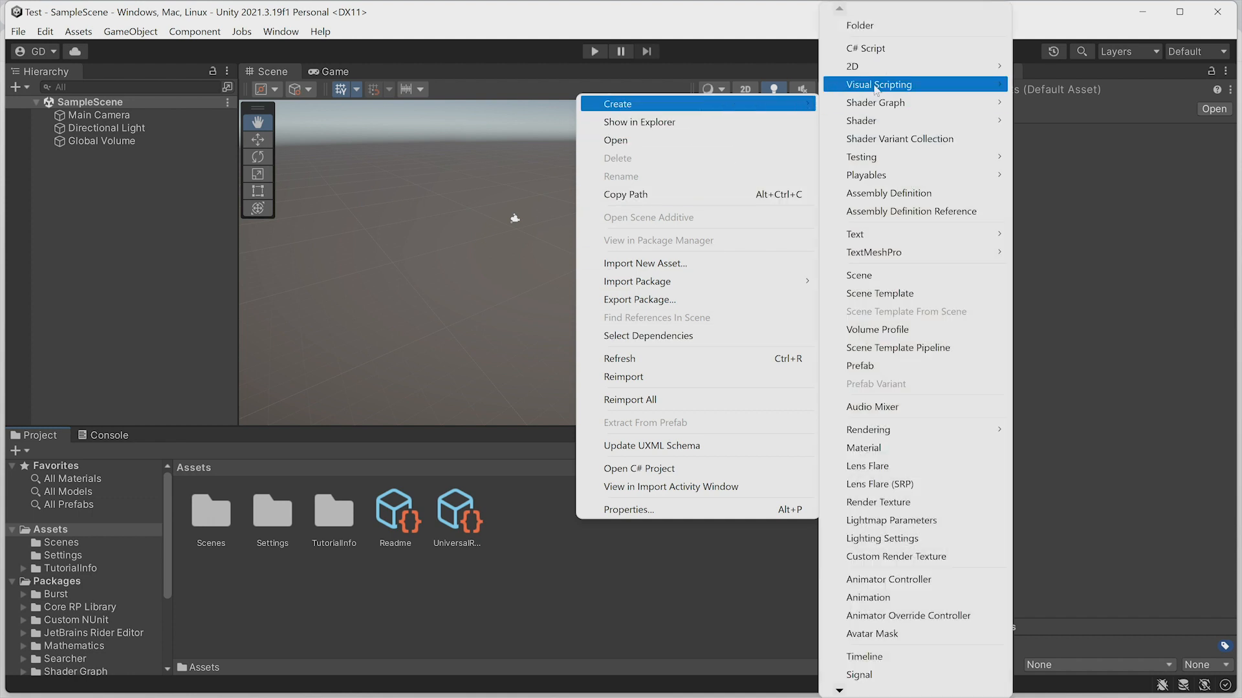
{"action": "left_click", "coordinate": [879, 50]}
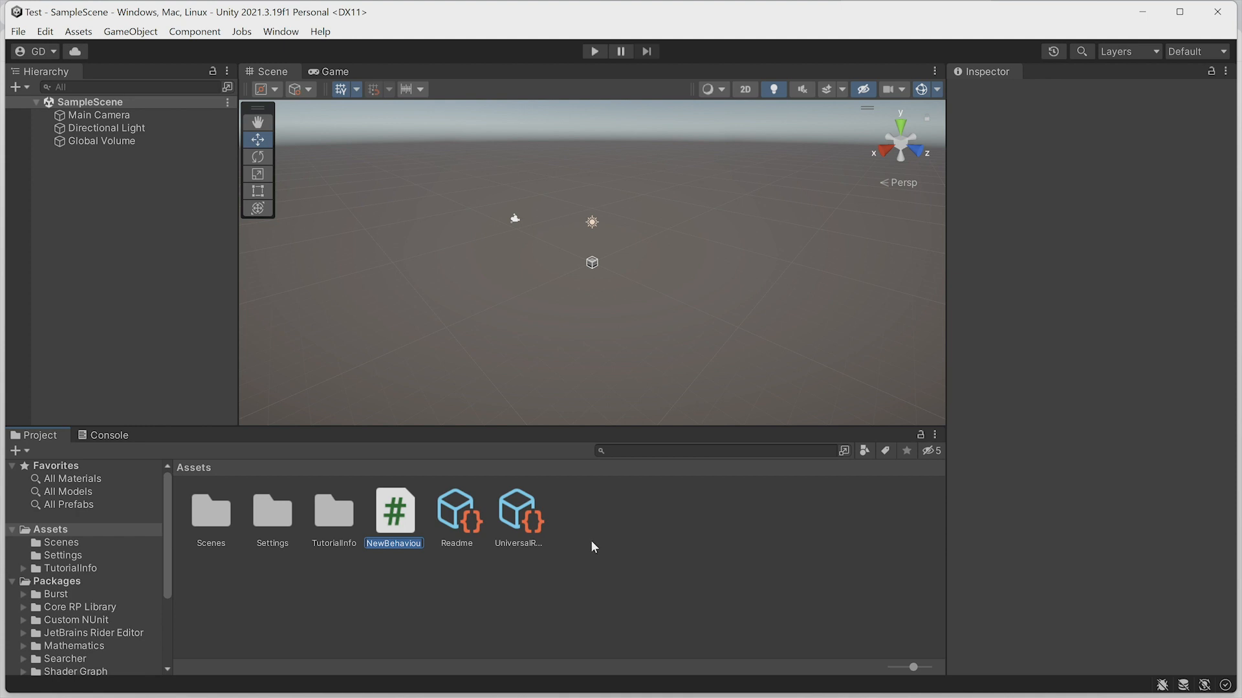
Open the new script in Visual Studio, test code autocompletion inside Start, and minimize the editor.
{"action": "double_click", "coordinate": [391, 514]}
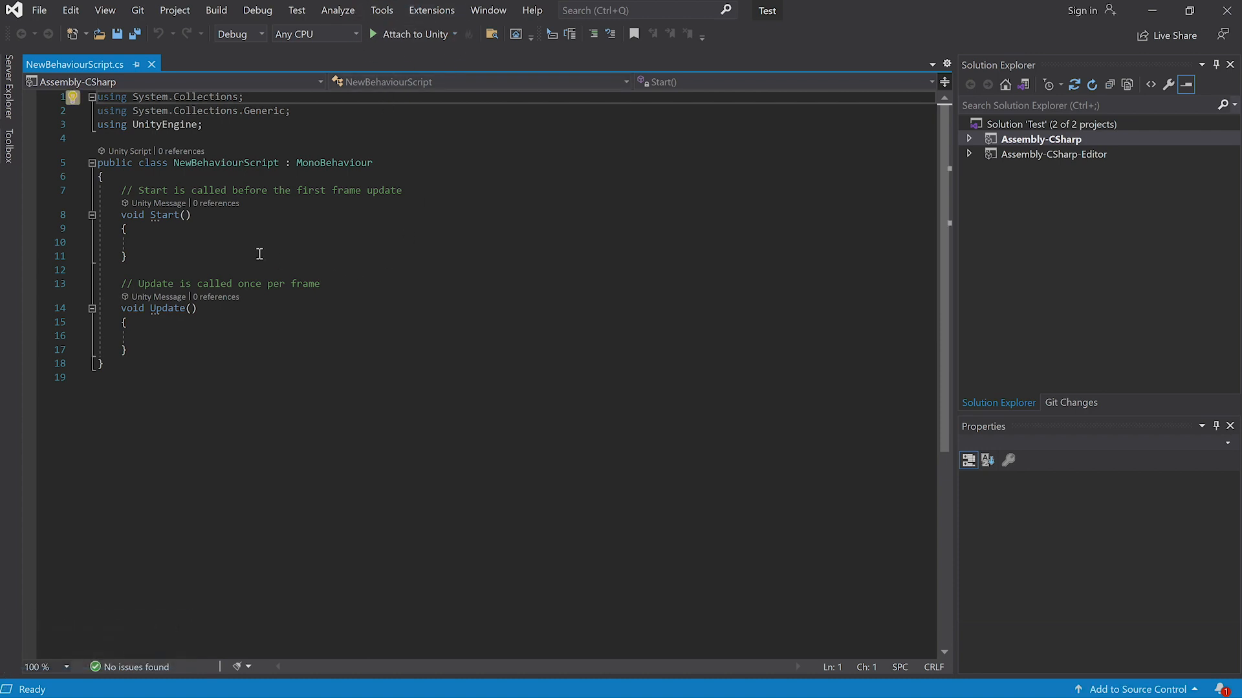
{"action": "left_click", "coordinate": [212, 243]}
{"action": "type", "text": "g"}
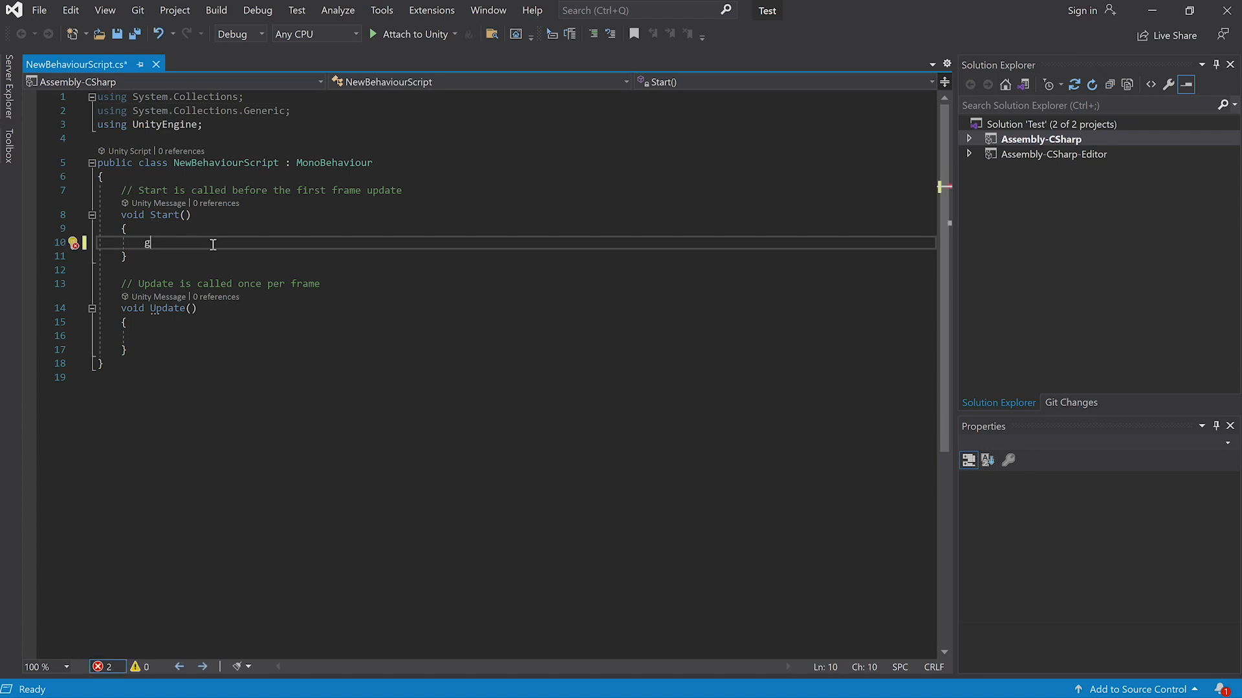
{"action": "type", "text": "a"}
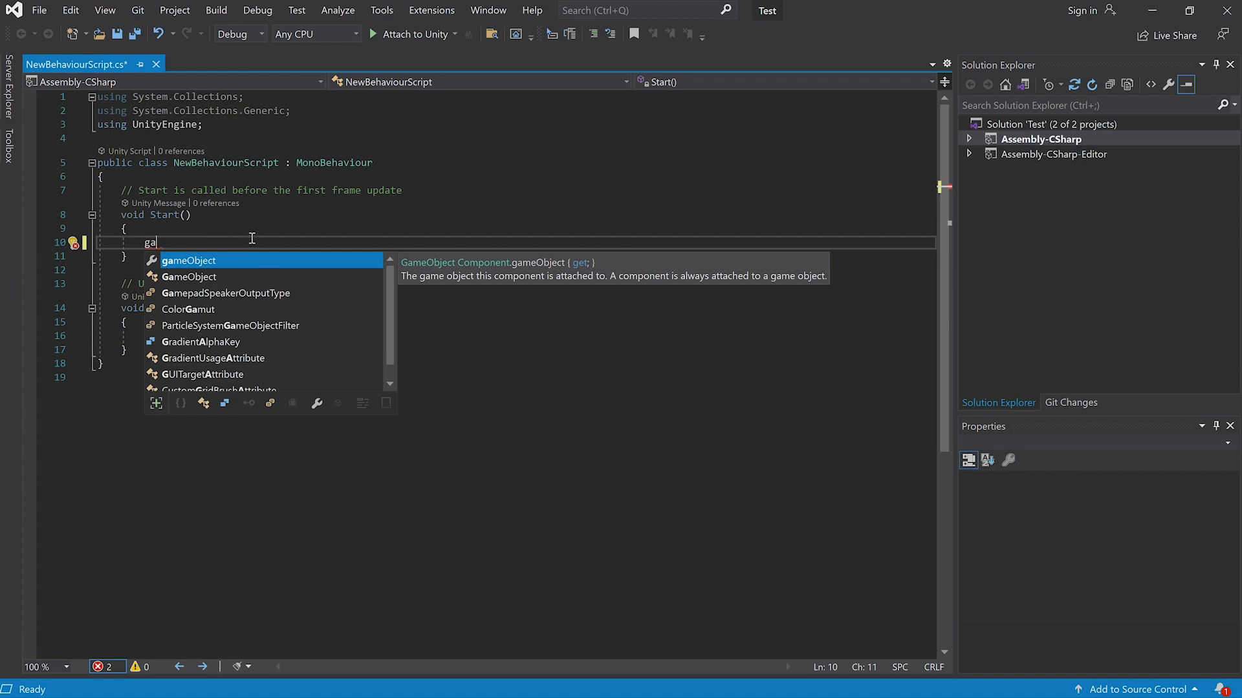
{"action": "key", "text": "BackSpace"}
{"action": "key", "text": "BackSpace"}
{"action": "left_click", "coordinate": [1053, 255]}
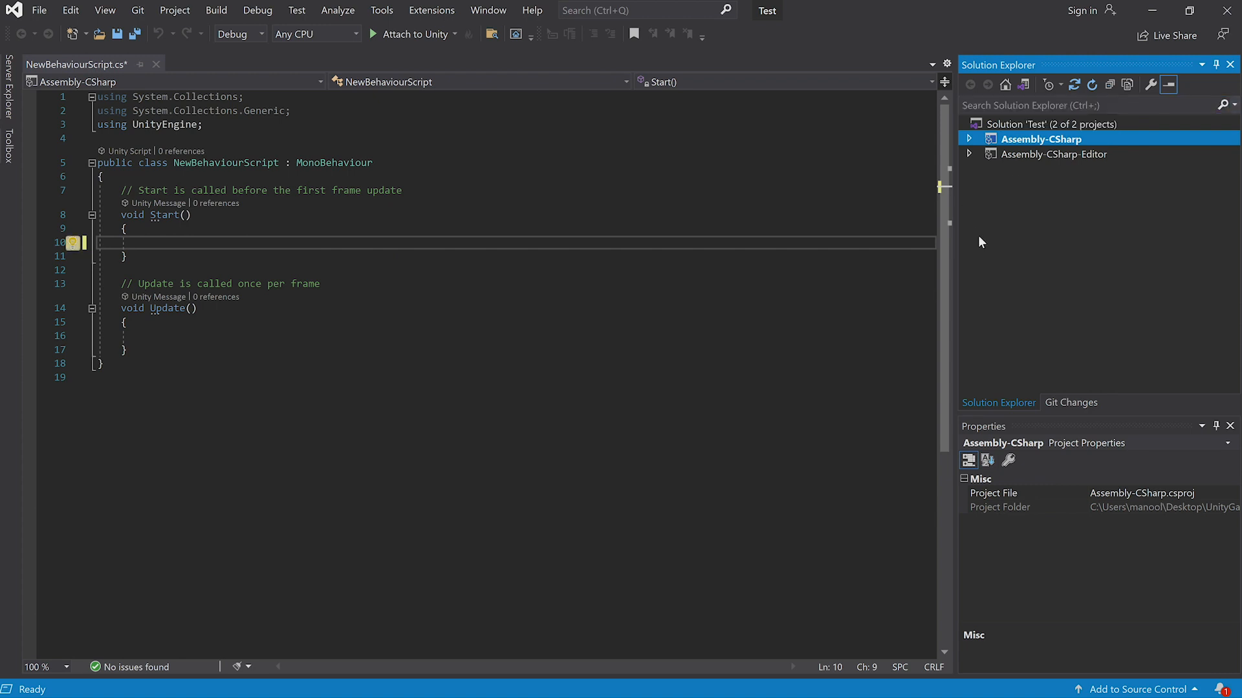
{"action": "left_click", "coordinate": [1152, 14]}
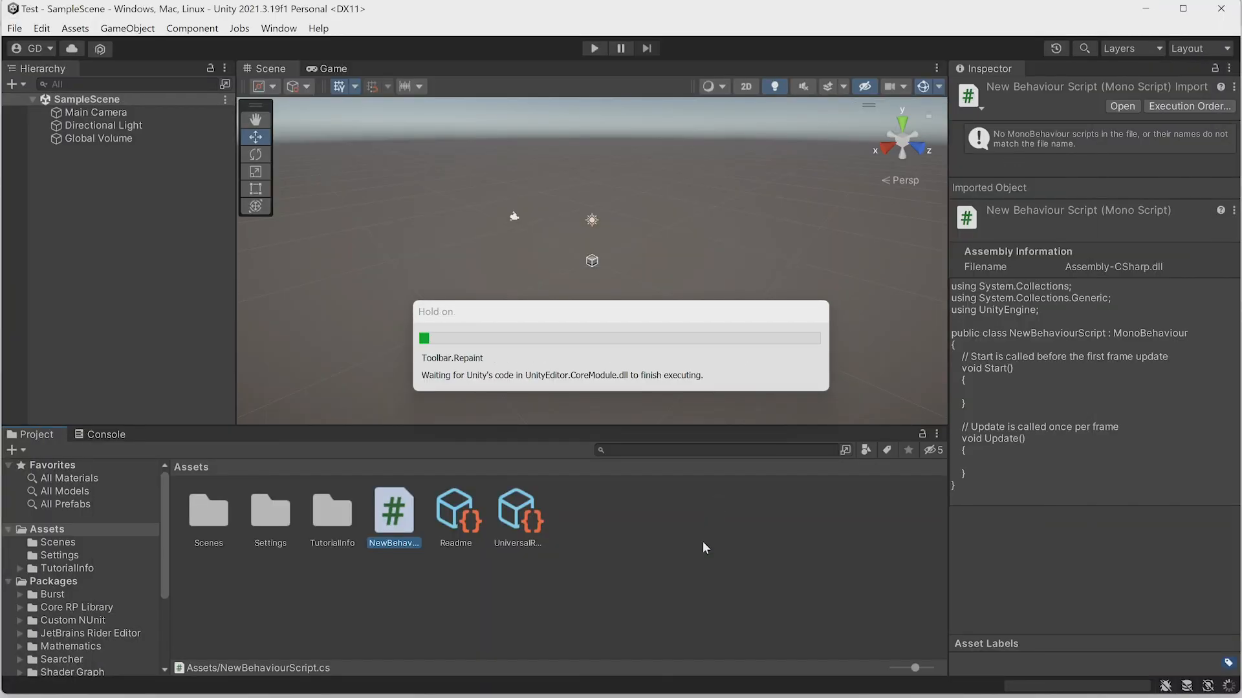
Open the External Tools preferences and review the External Script Editor choices.
{"action": "left_click", "coordinate": [704, 548]}
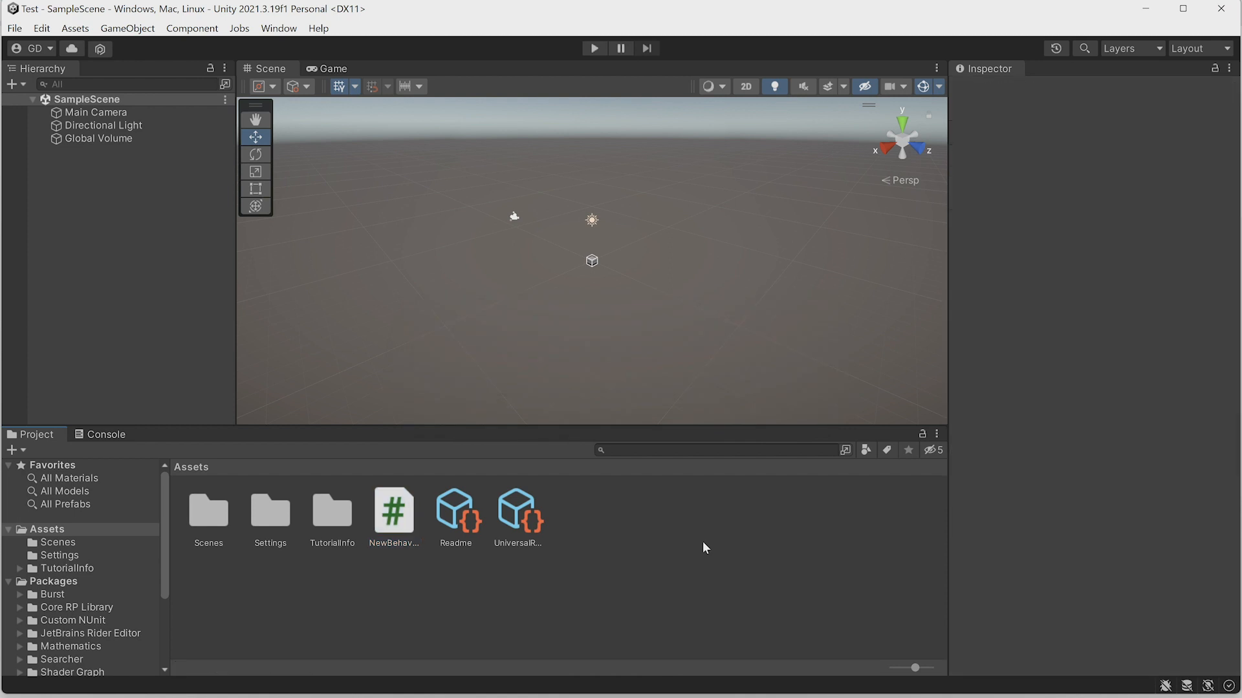
{"action": "left_click", "coordinate": [44, 30]}
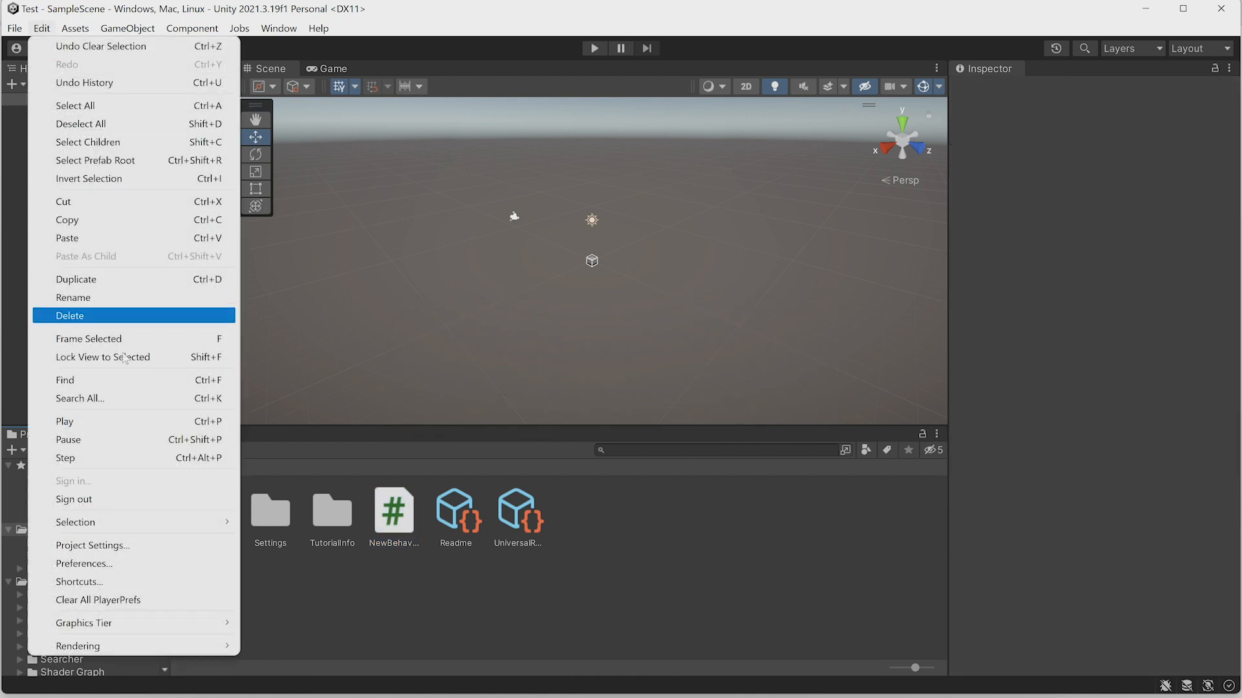
{"action": "left_click", "coordinate": [161, 563]}
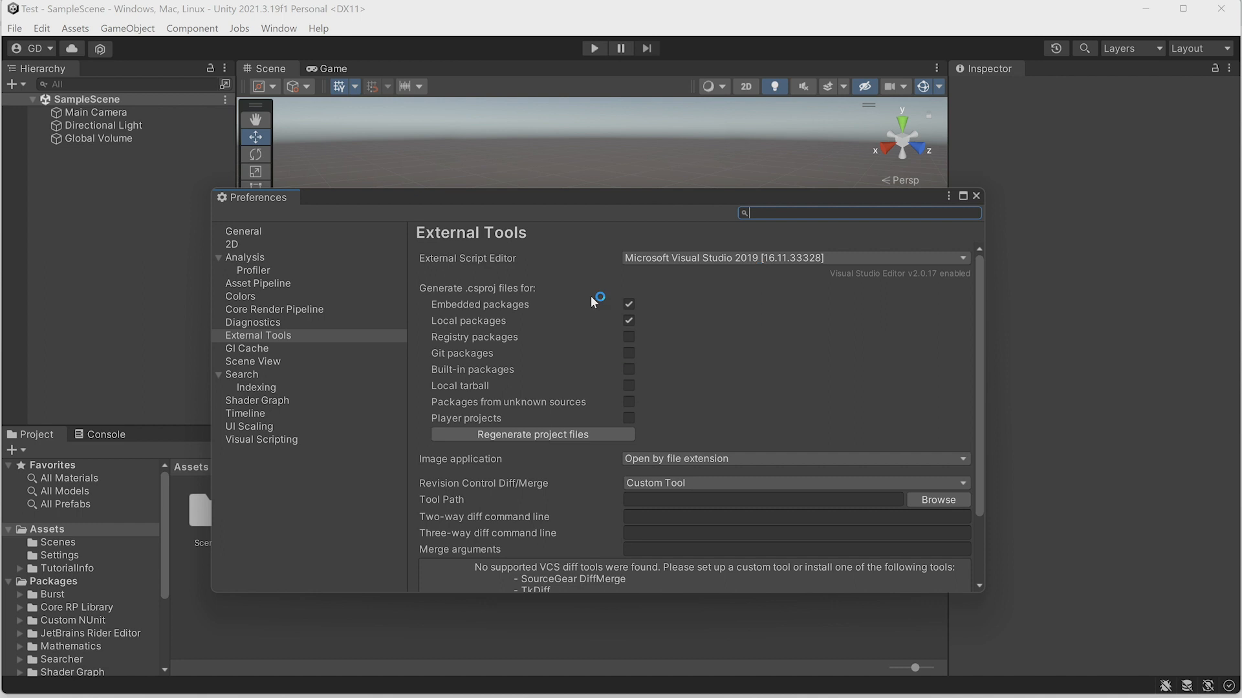
{"action": "left_click", "coordinate": [278, 335]}
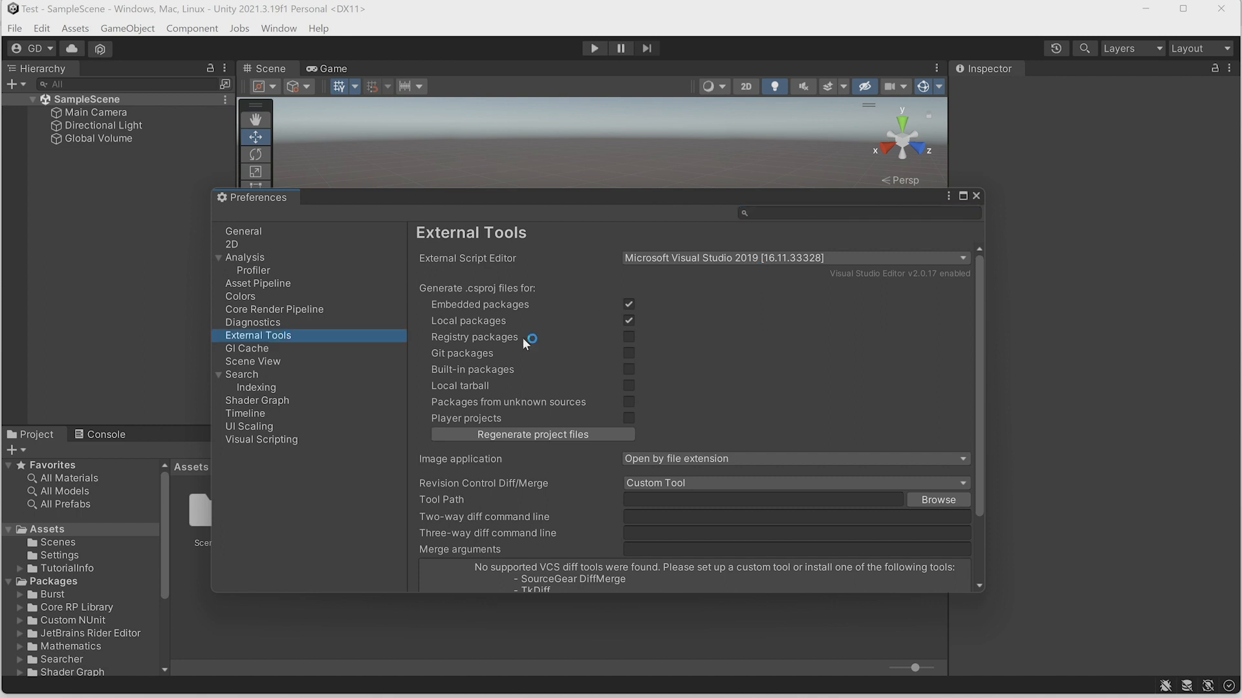
{"action": "left_click", "coordinate": [836, 258]}
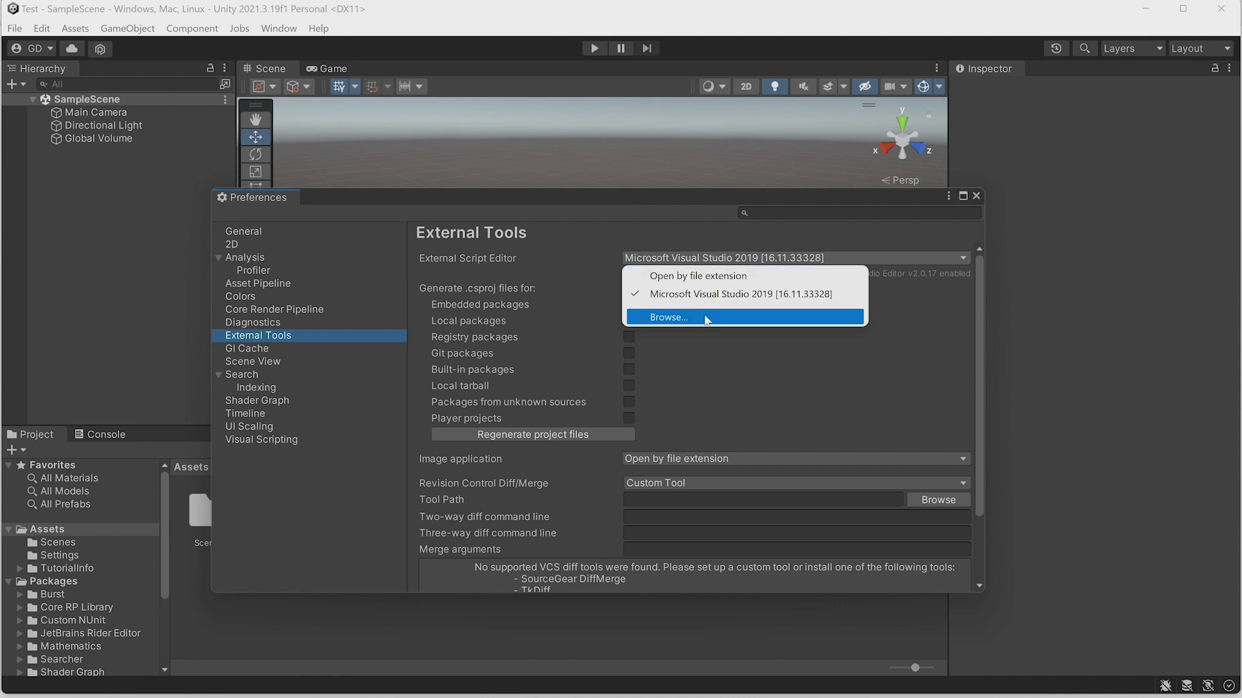
{"action": "left_click", "coordinate": [740, 357]}
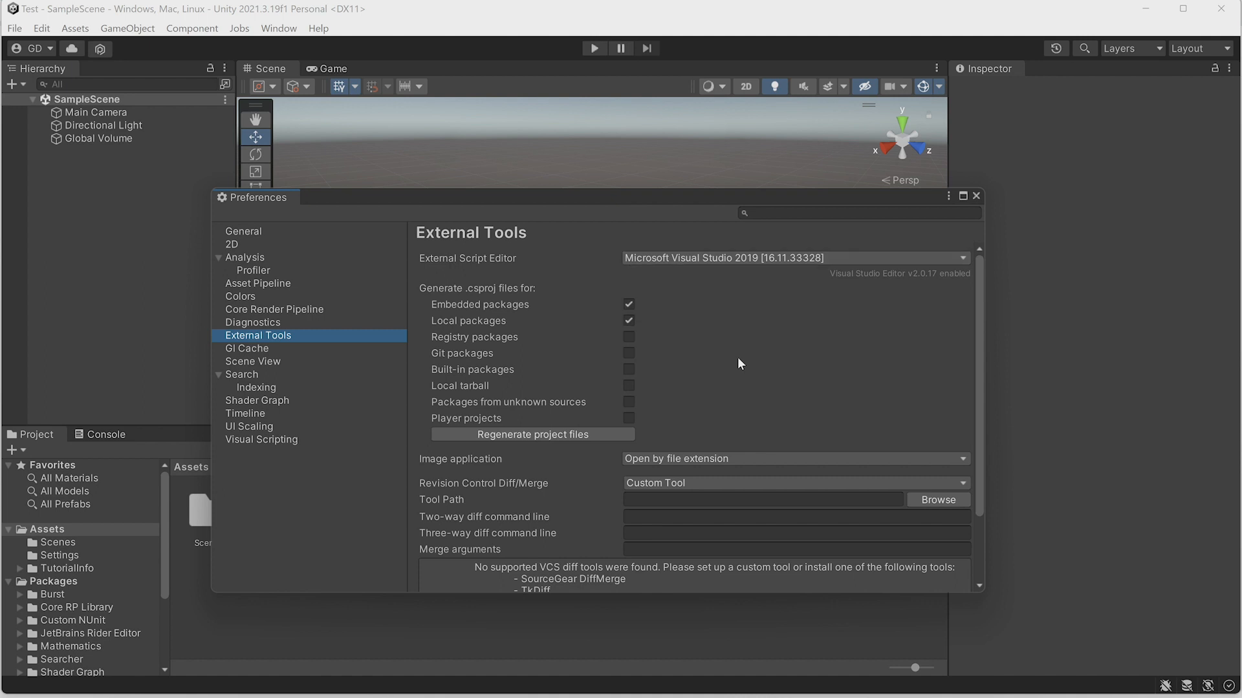